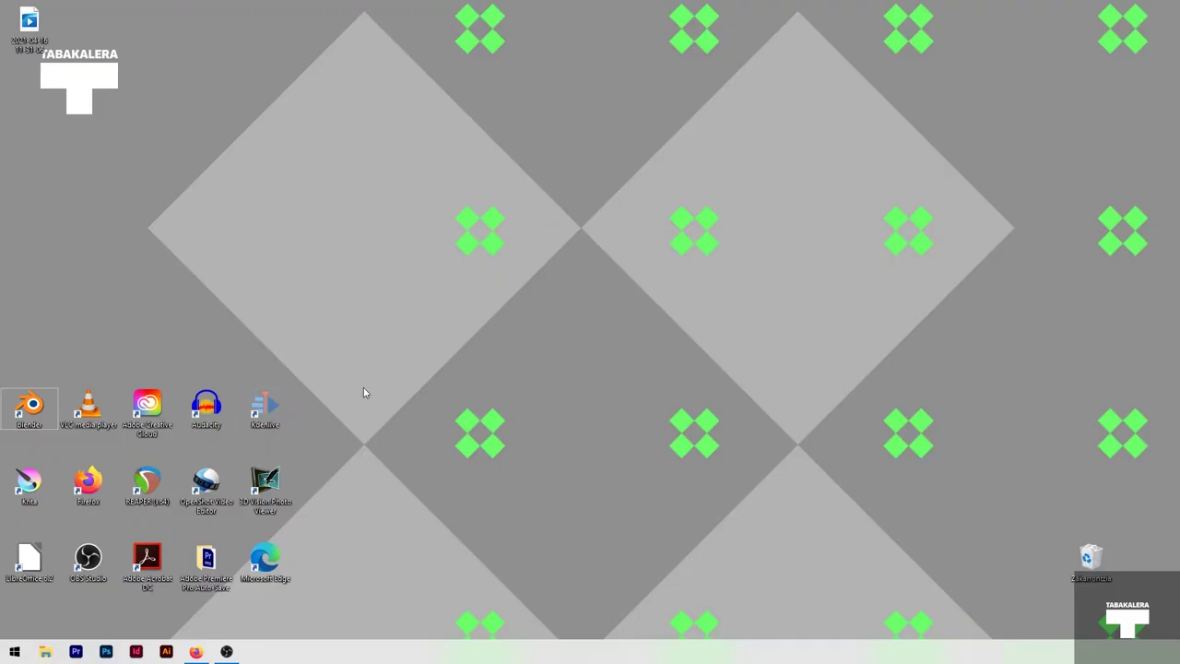
Switch to Firefox and look through the Features page of the Kdenlive website
{"action": "left_click", "coordinate": [265, 408]}
{"action": "left_click", "coordinate": [195, 652]}
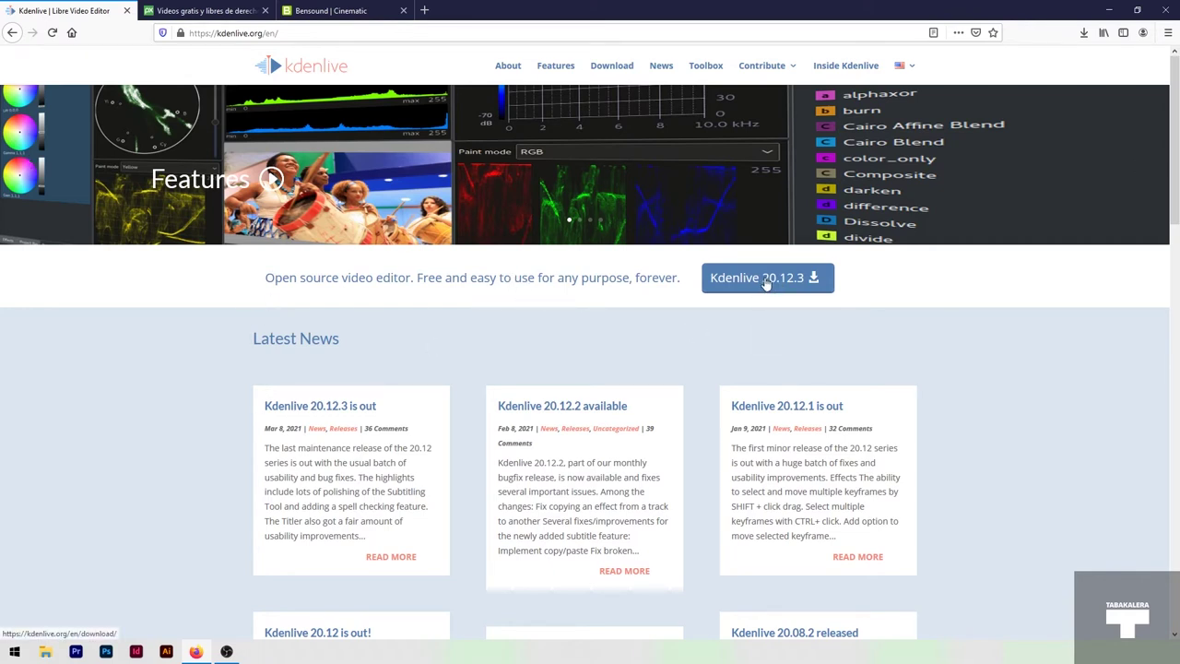
{"action": "left_click", "coordinate": [542, 71]}
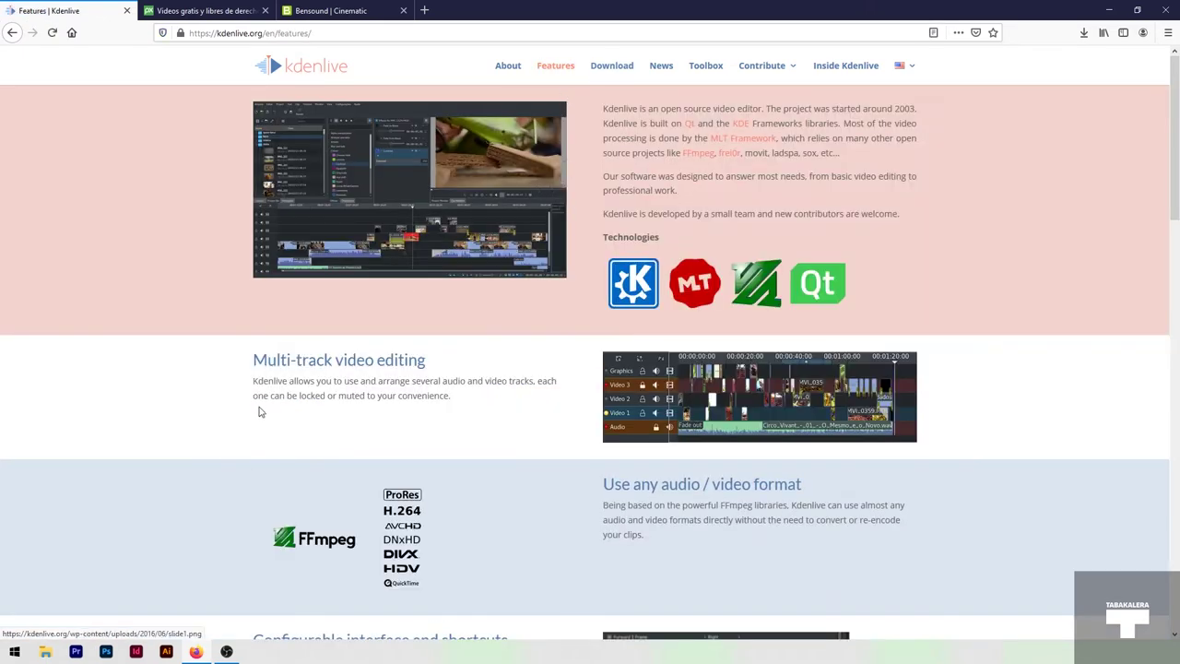
{"action": "scroll", "coordinate": [516, 298], "scroll_direction": "down", "scroll_amount": 4}
{"action": "scroll", "coordinate": [505, 308], "scroll_direction": "up", "scroll_amount": 3}
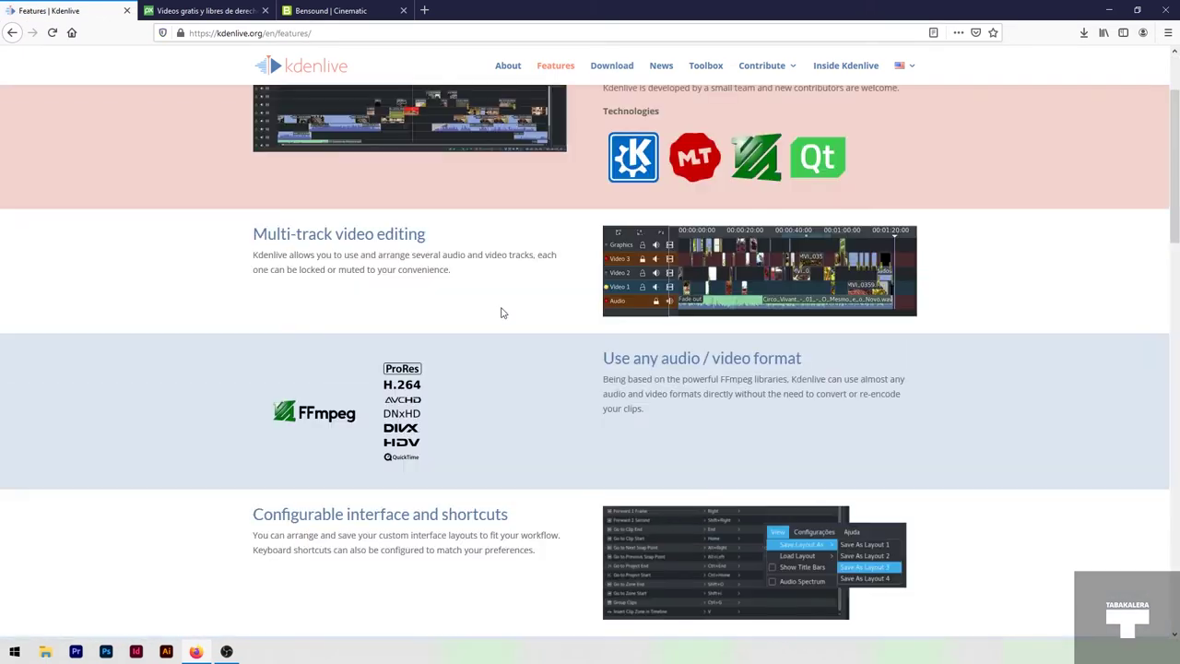
{"action": "scroll", "coordinate": [502, 313], "scroll_direction": "up", "scroll_amount": 2}
Open the Kdenlive download page and request the Windows Install 20.12.3 file, cancelling the save prompt
{"action": "left_click", "coordinate": [613, 71]}
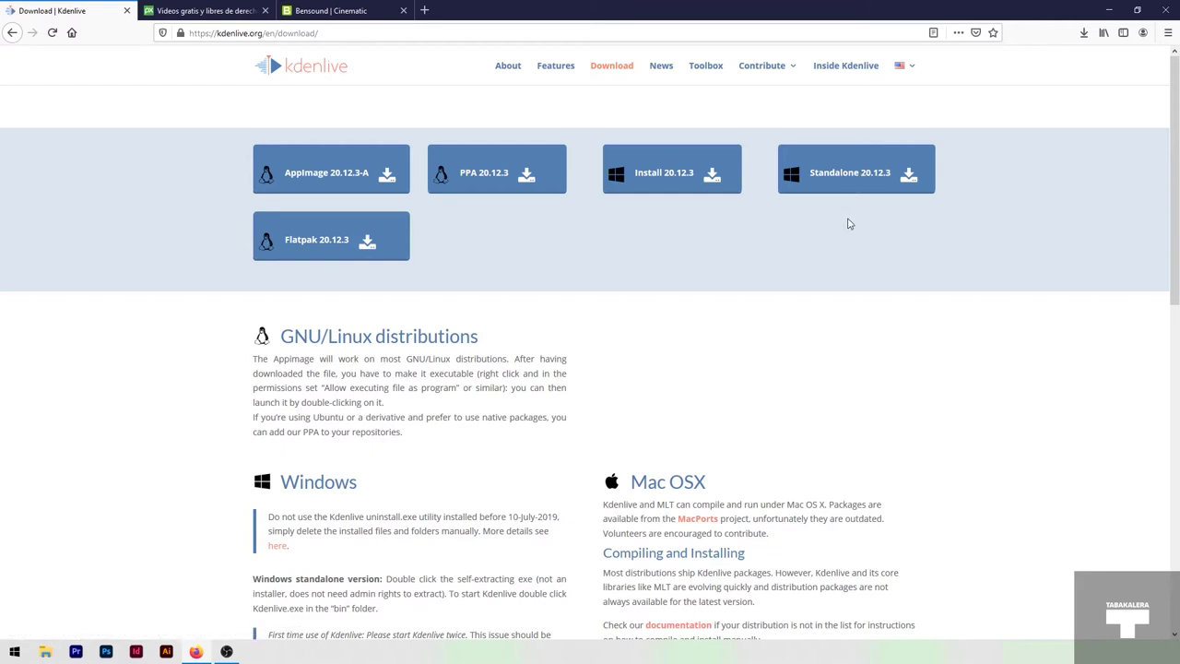
{"action": "left_click", "coordinate": [660, 182]}
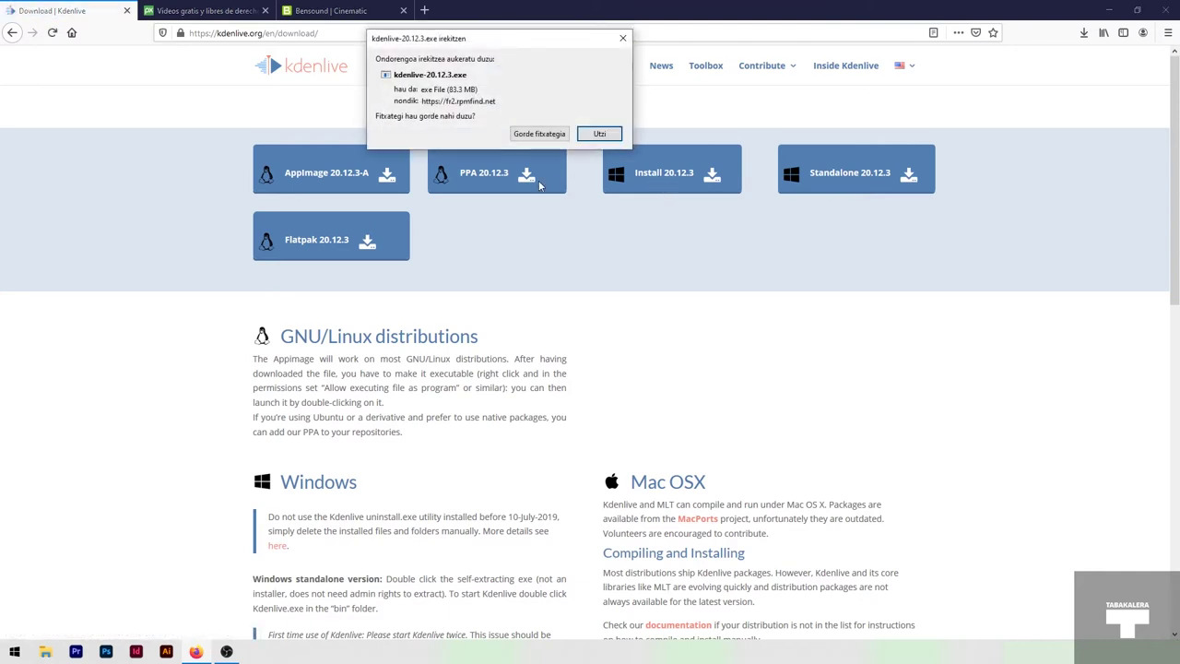
{"action": "left_click_drag", "start_coordinate": [495, 42], "coordinate": [647, 255]}
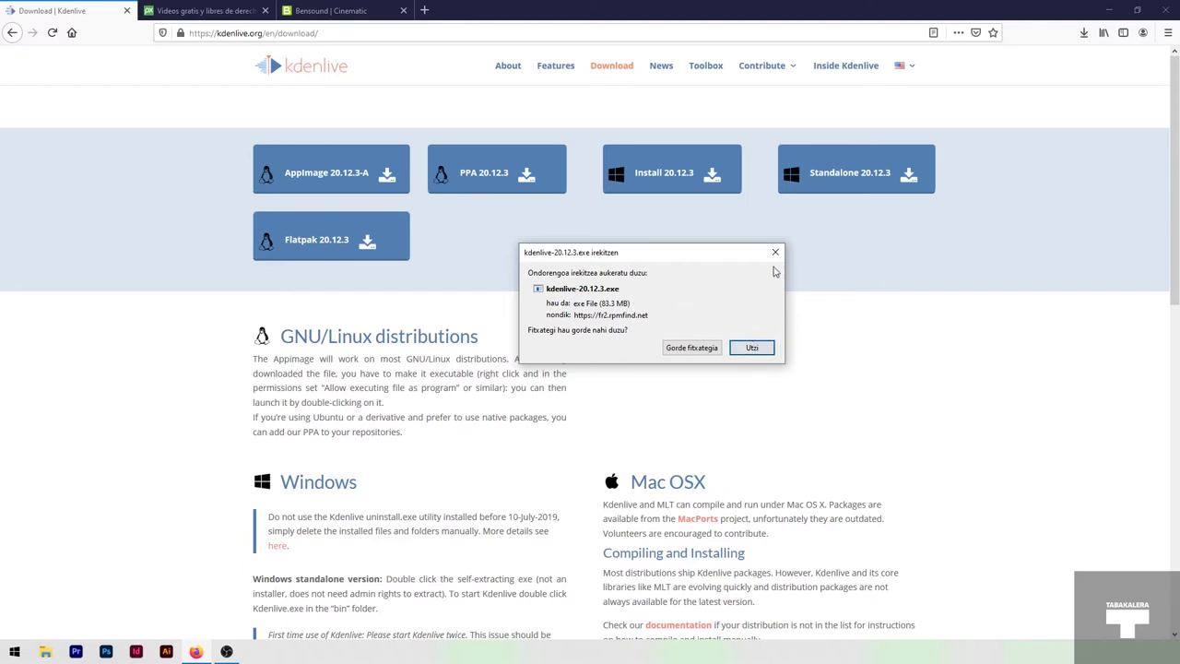
{"action": "left_click", "coordinate": [752, 349]}
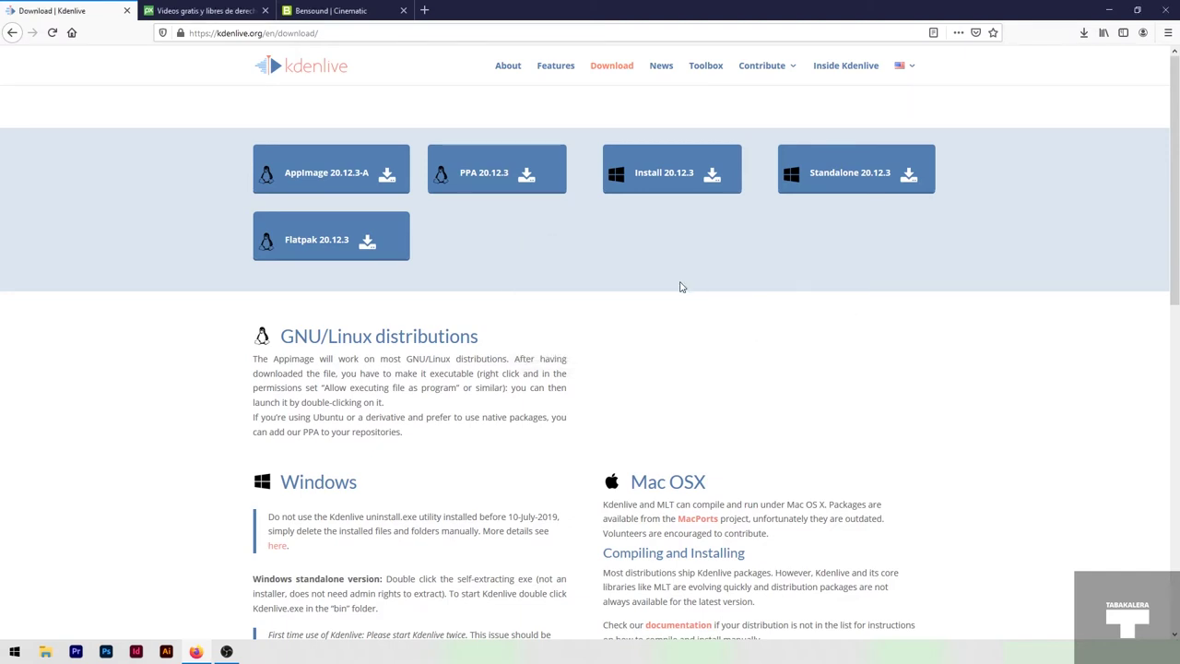
Launch Kdenlive, set its primary language to Euskera (eu), and restart it to apply the change
{"action": "left_click", "coordinate": [1109, 10]}
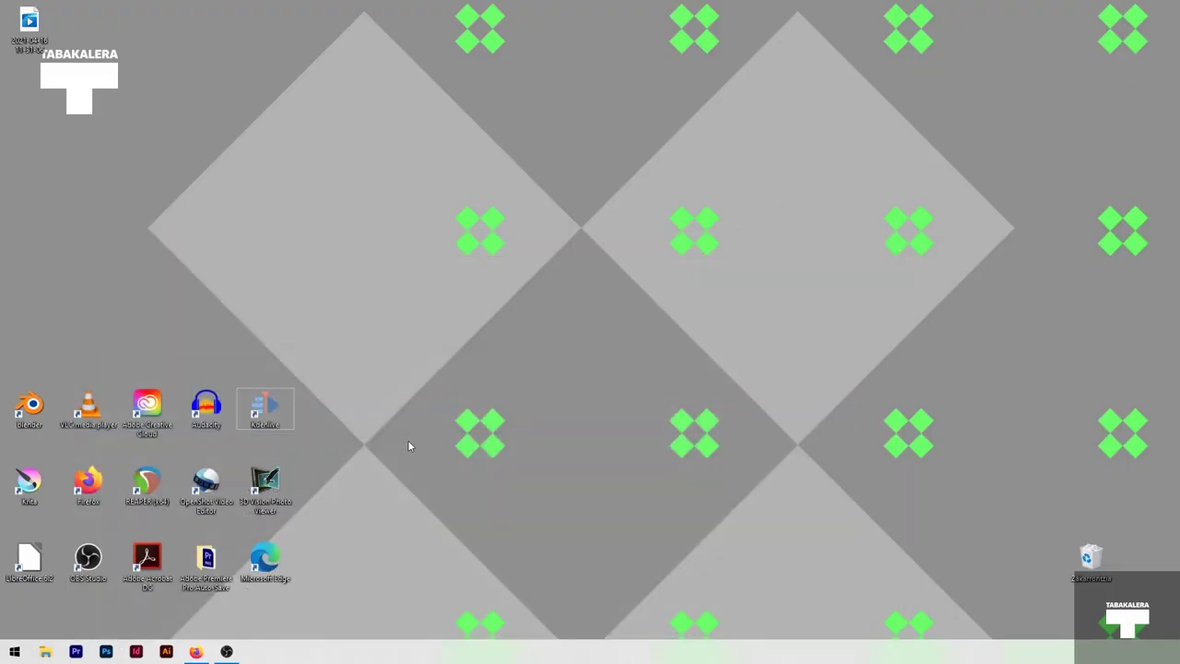
{"action": "double_click", "coordinate": [264, 412]}
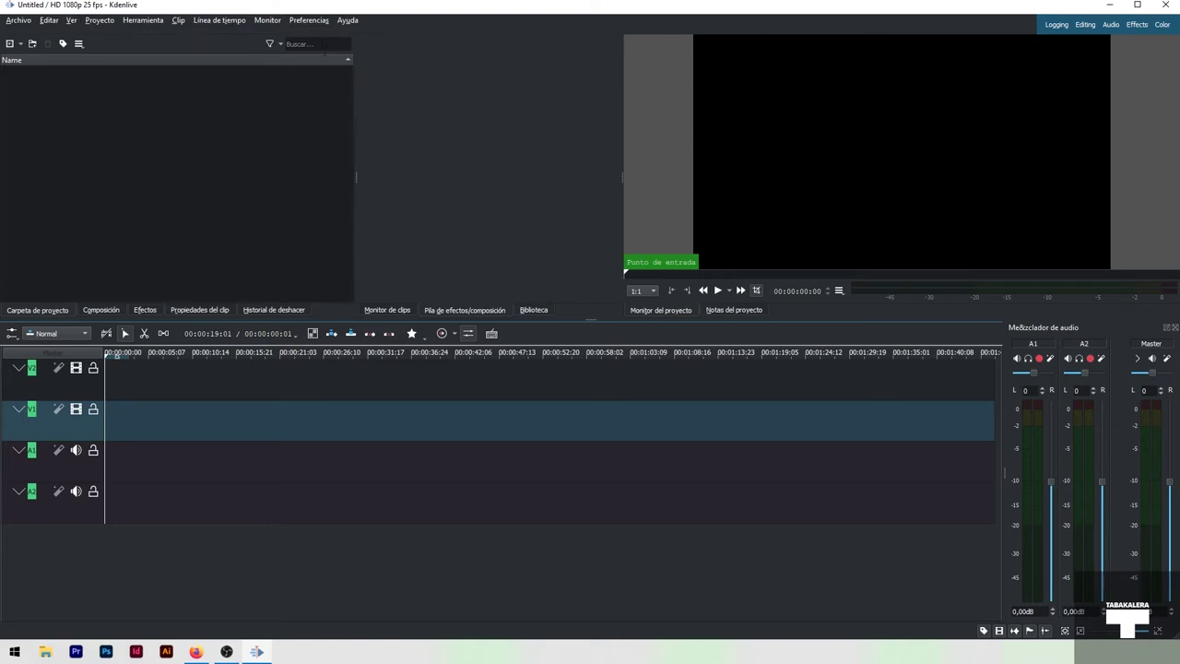
{"action": "left_click", "coordinate": [310, 21]}
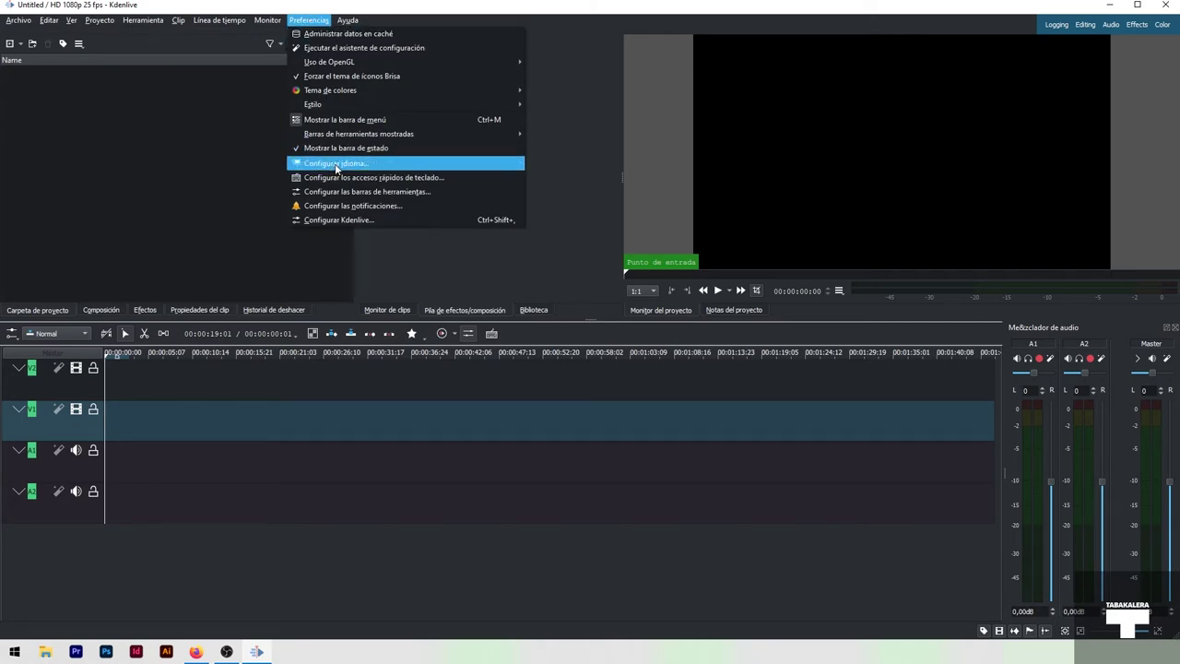
{"action": "left_click", "coordinate": [392, 165]}
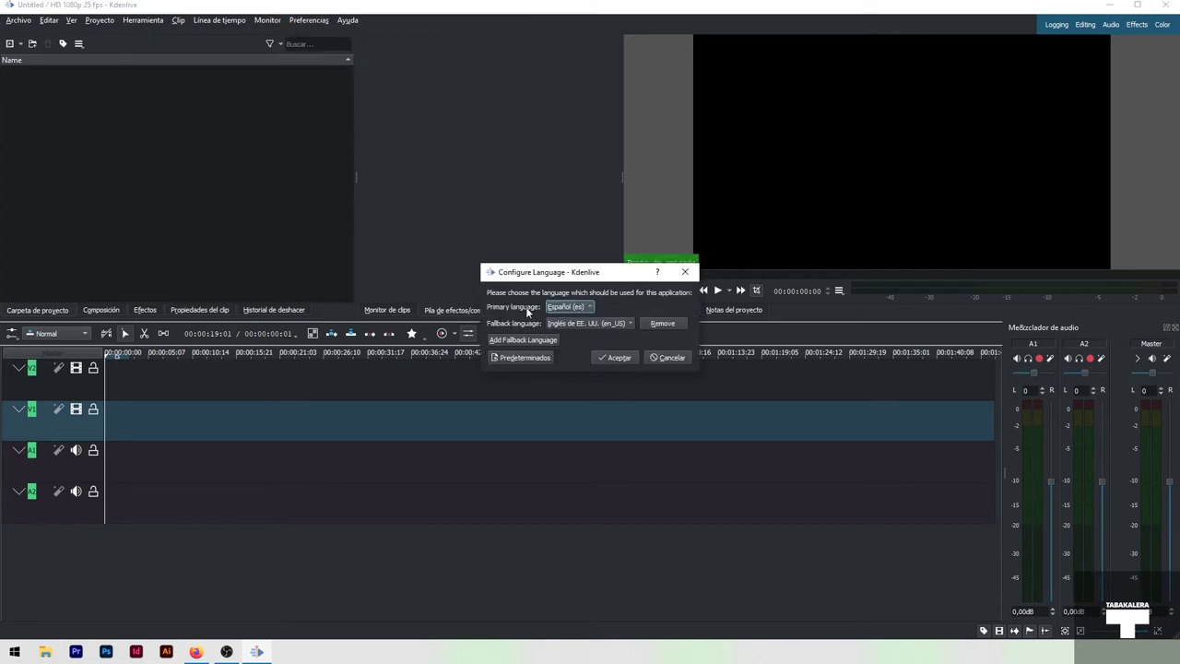
{"action": "left_click", "coordinate": [587, 309]}
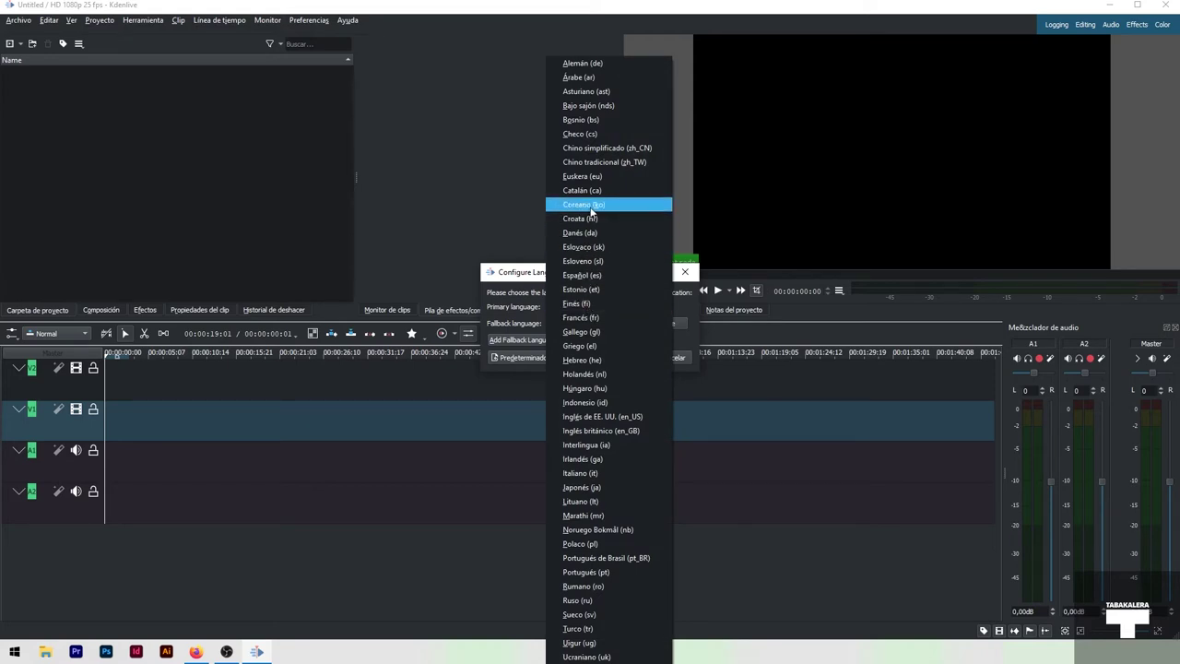
{"action": "left_click", "coordinate": [587, 177]}
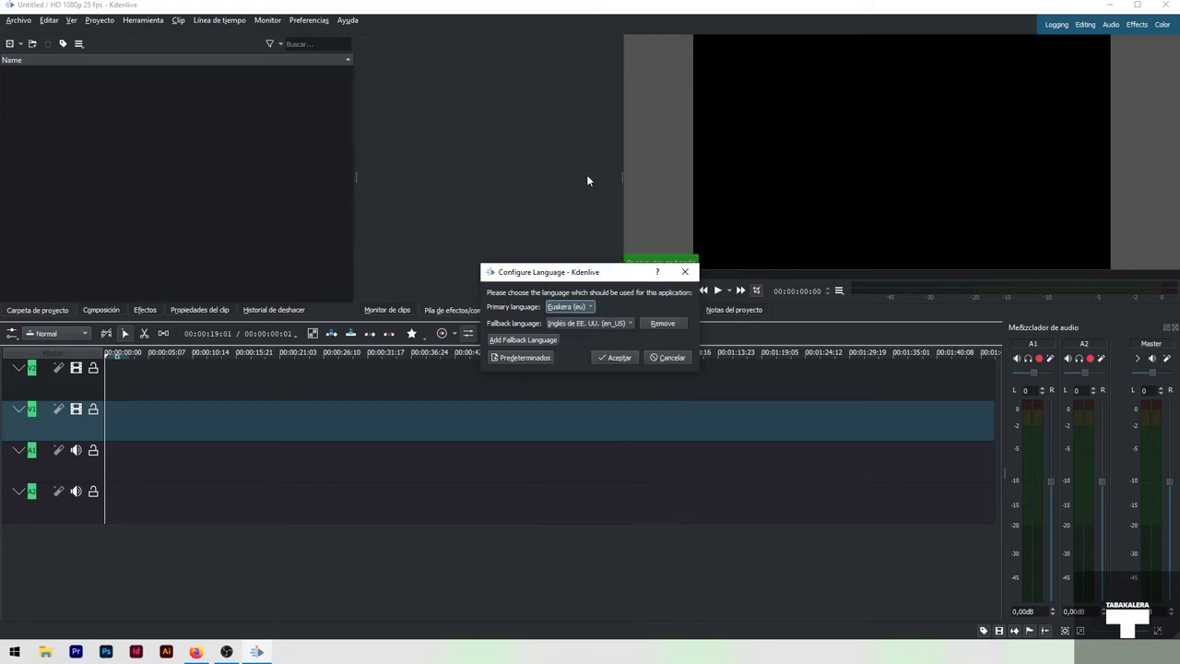
{"action": "left_click", "coordinate": [615, 358]}
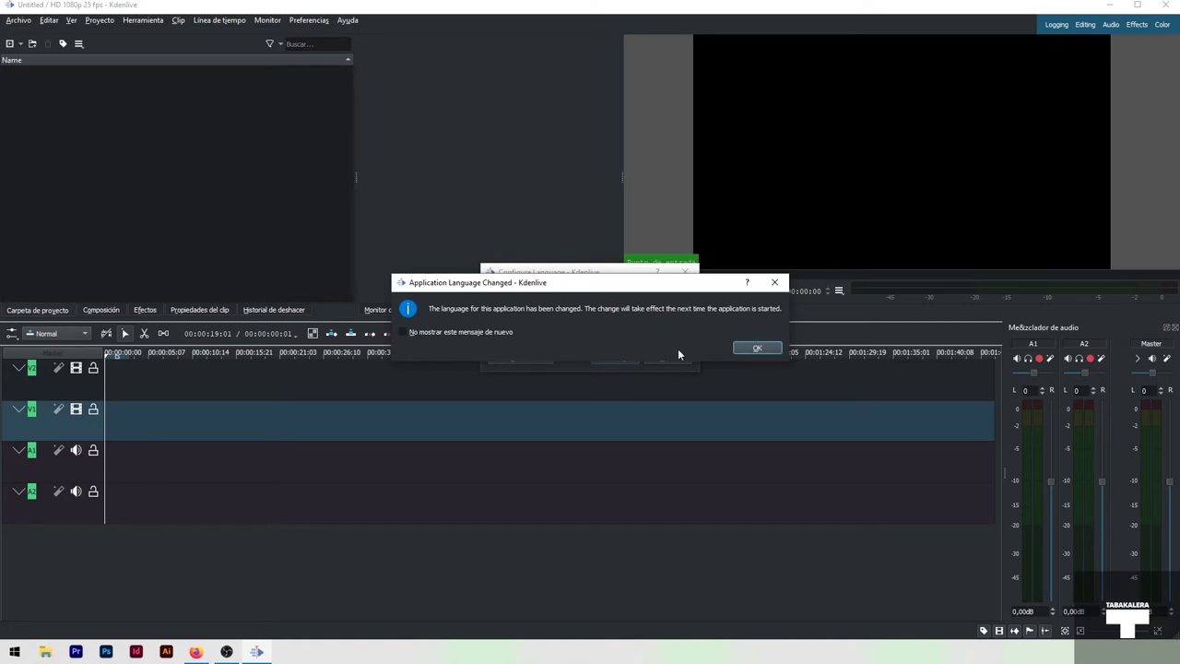
{"action": "left_click", "coordinate": [757, 348]}
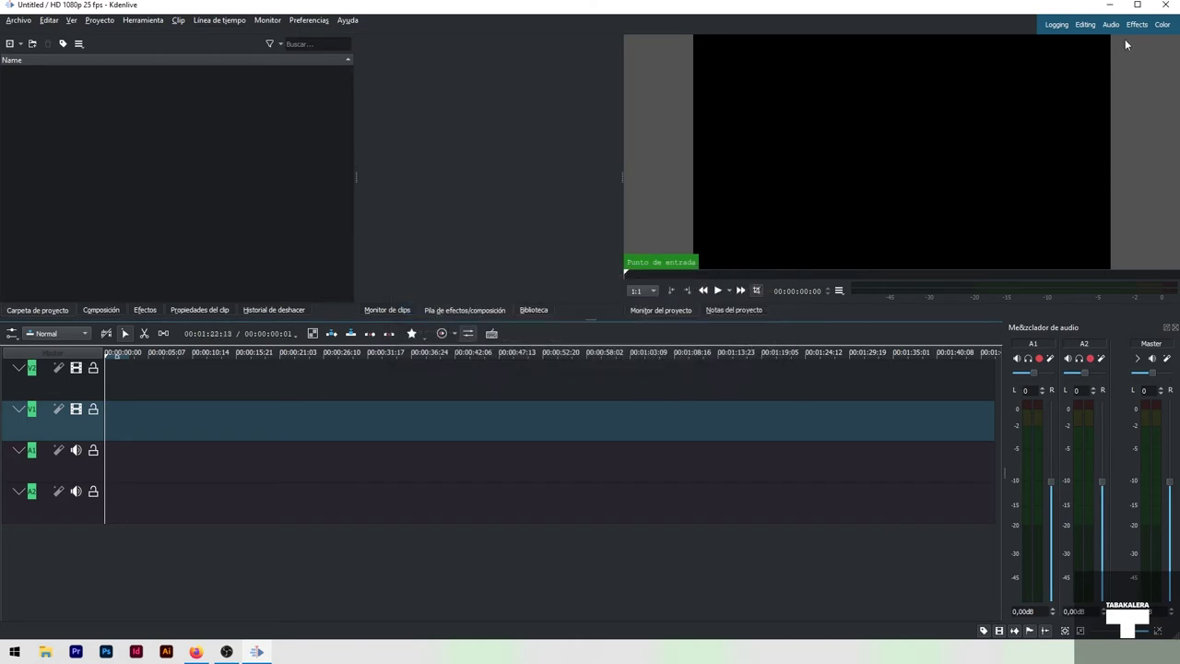
{"action": "left_click", "coordinate": [1169, 5]}
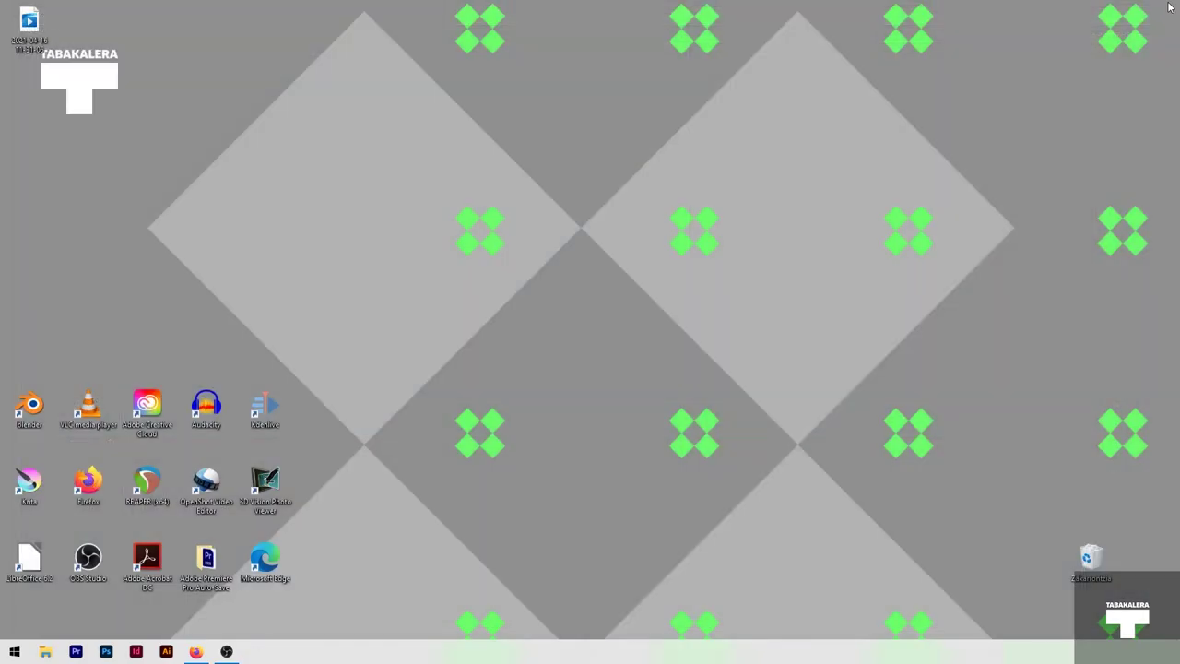
{"action": "double_click", "coordinate": [263, 413]}
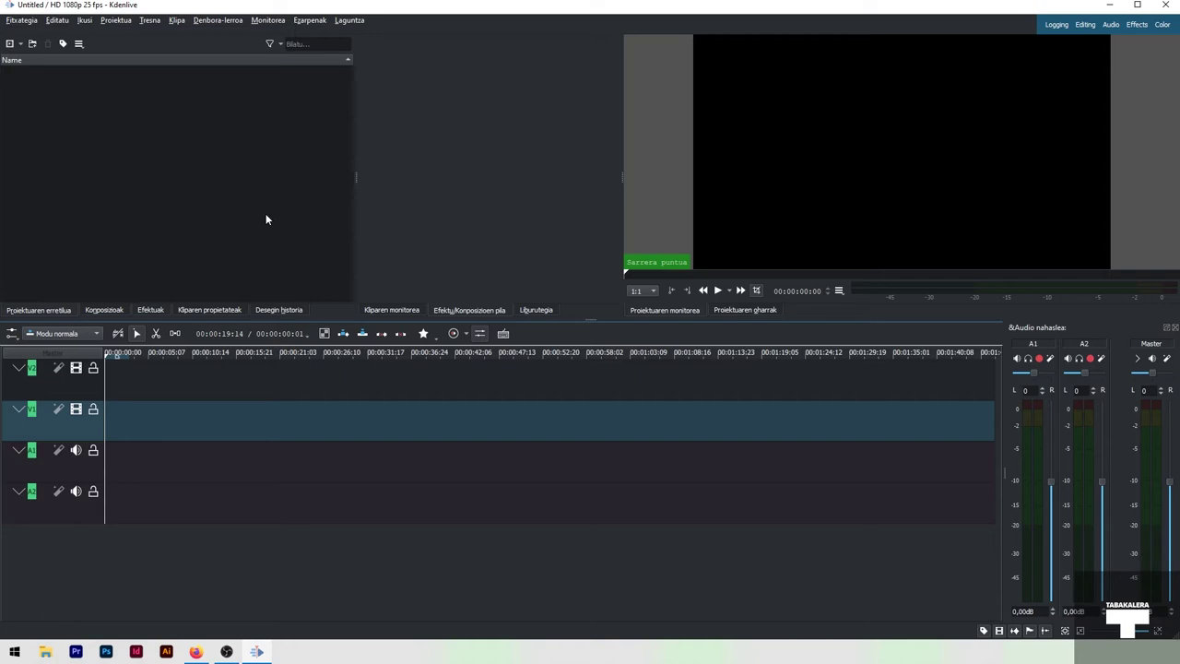
Preview the Audio and Effects workspace layouts, ending with the Editing layout active
{"action": "left_click", "coordinate": [304, 559]}
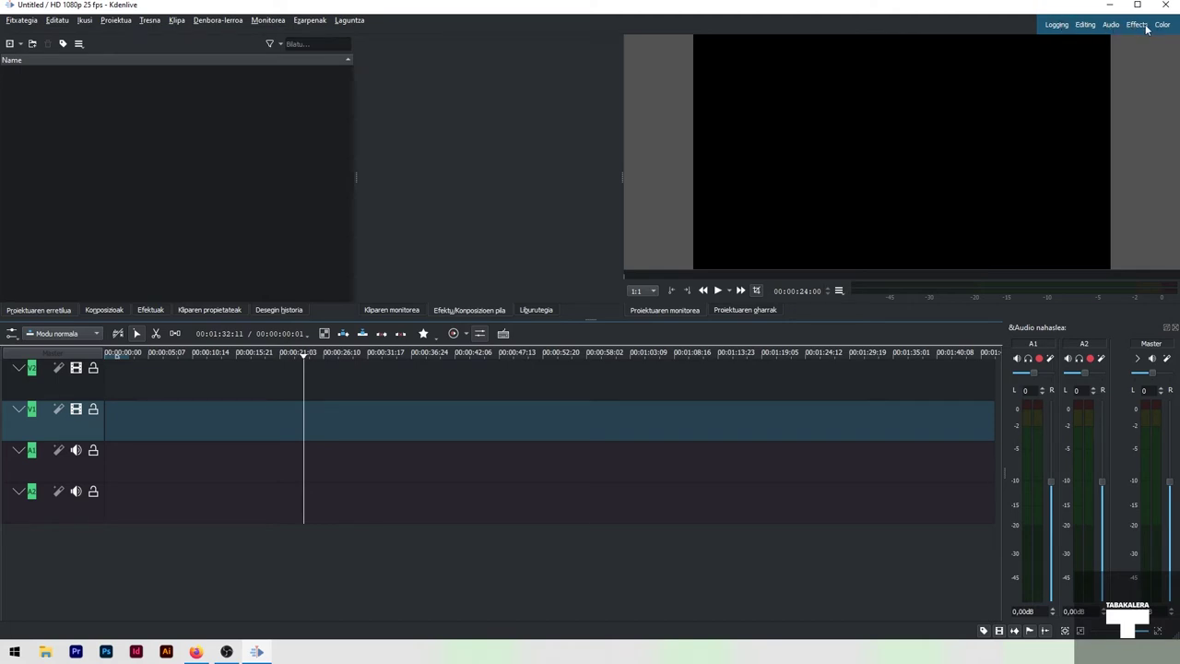
{"action": "left_click", "coordinate": [1111, 26]}
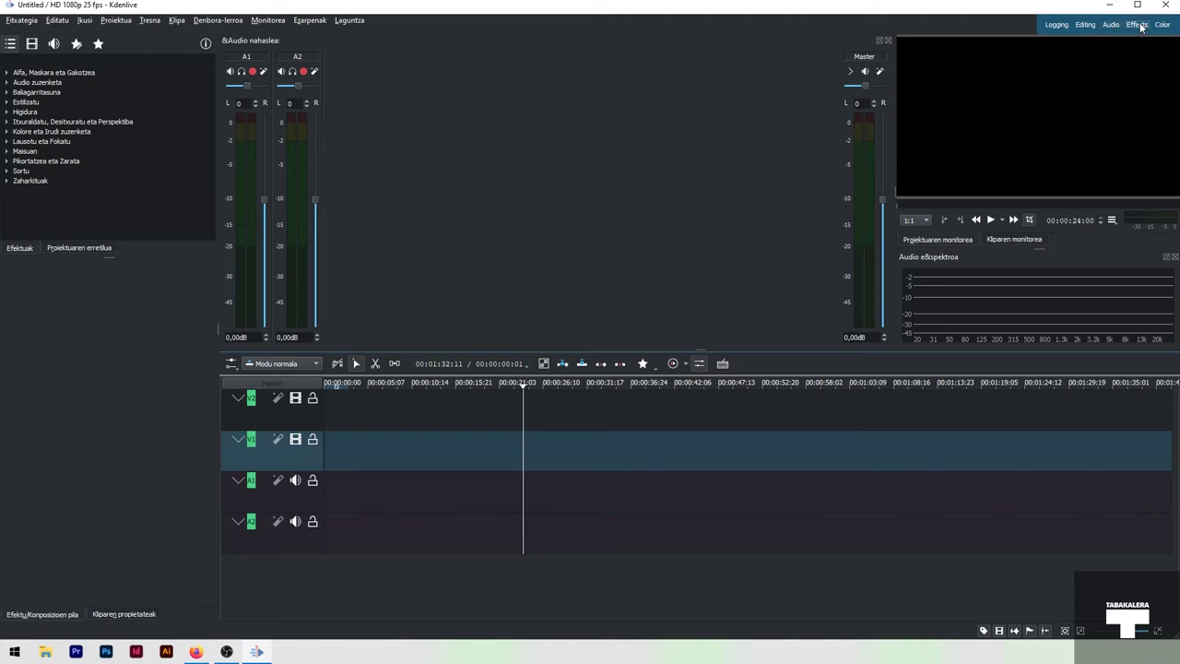
{"action": "left_click", "coordinate": [1139, 26]}
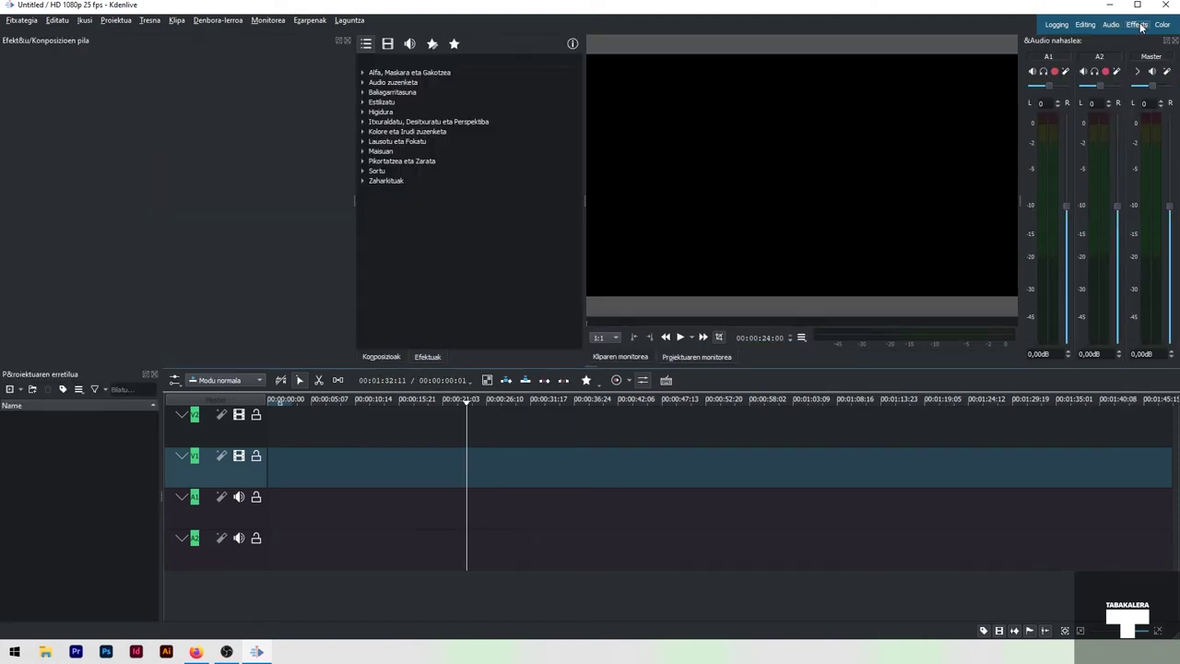
{"action": "left_click", "coordinate": [1086, 26]}
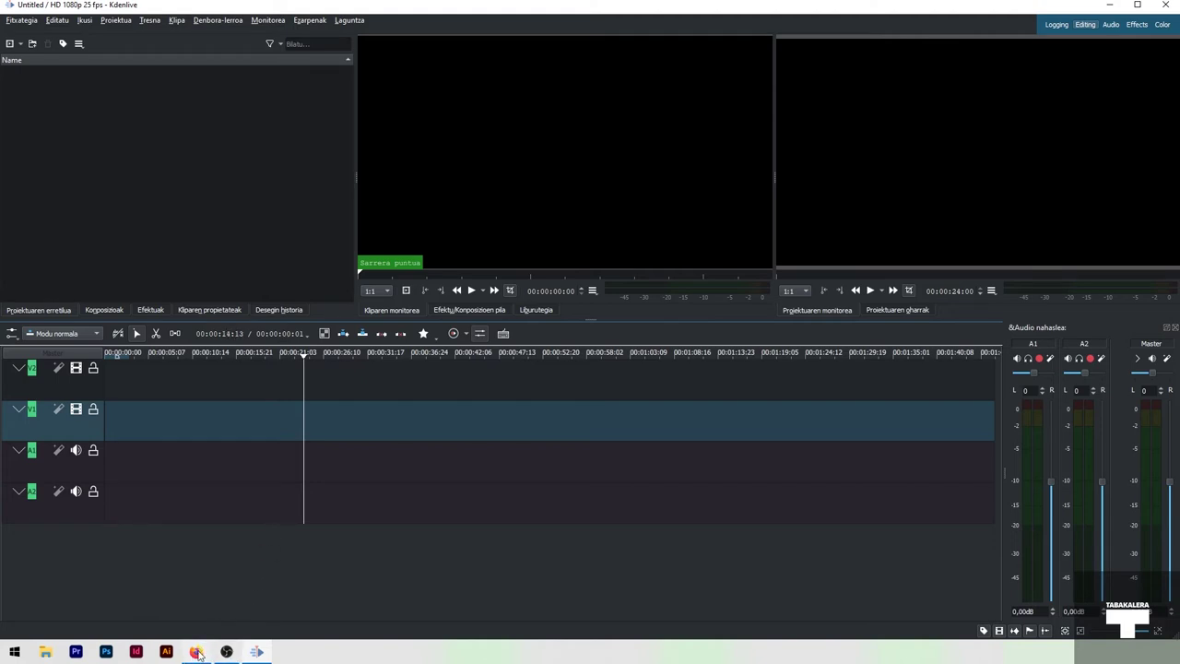
Switch to Firefox and browse the free stock videos on Pixabay, including a look at its home page
{"action": "mouse_move", "coordinate": [198, 652]}
{"action": "left_click", "coordinate": [192, 562]}
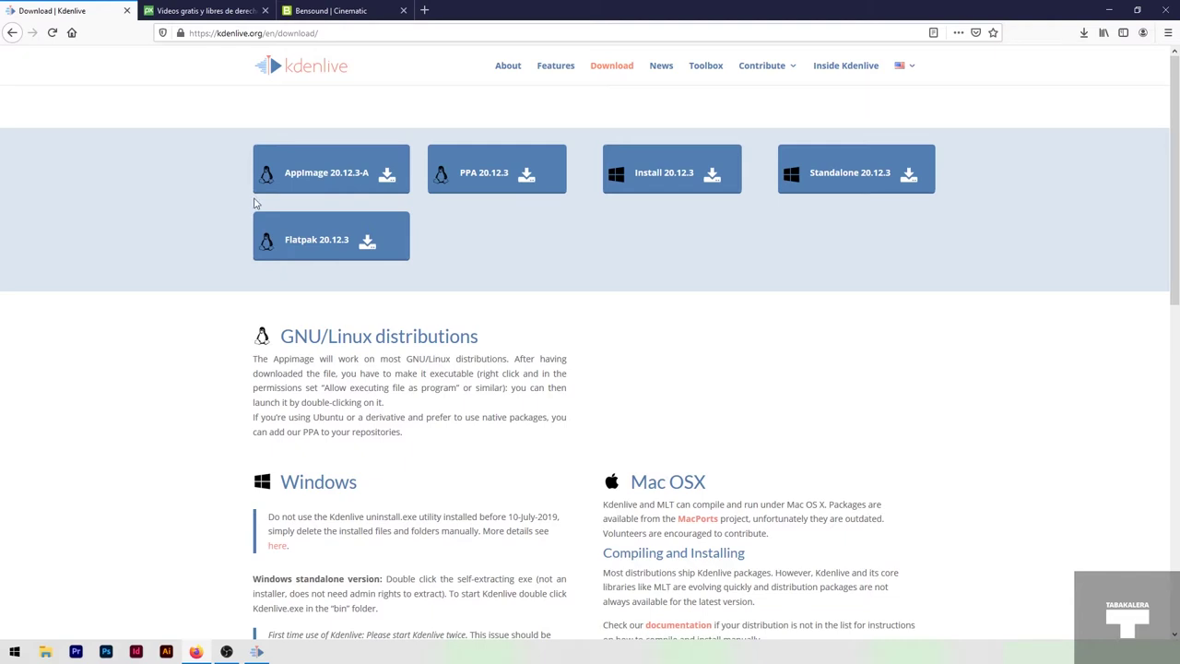
{"action": "left_click", "coordinate": [214, 8]}
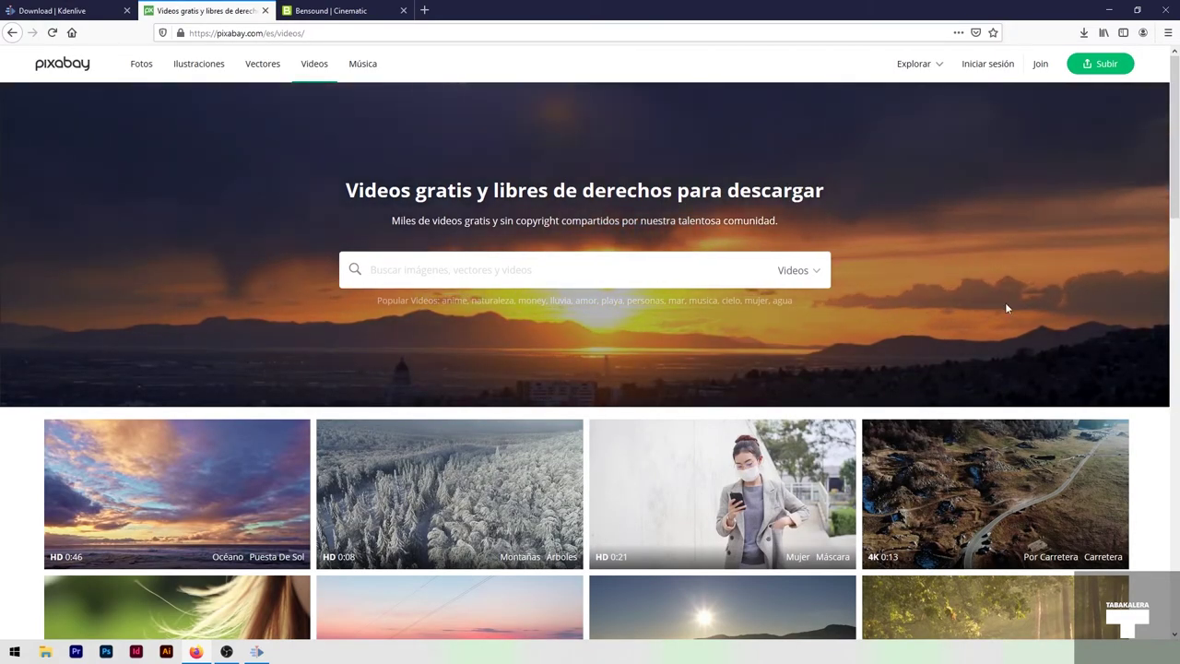
{"action": "scroll", "coordinate": [1032, 267], "scroll_direction": "down", "scroll_amount": 1}
{"action": "scroll", "coordinate": [1060, 221], "scroll_direction": "up", "scroll_amount": 1}
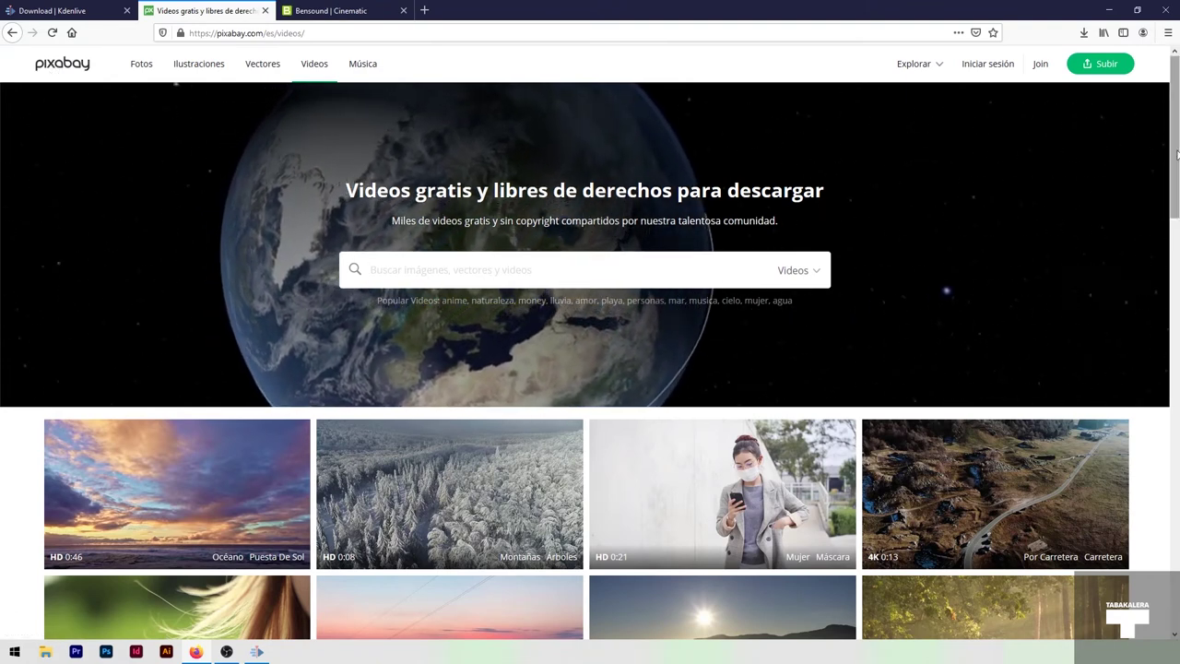
{"action": "left_click_drag", "start_coordinate": [1176, 154], "coordinate": [1178, 206]}
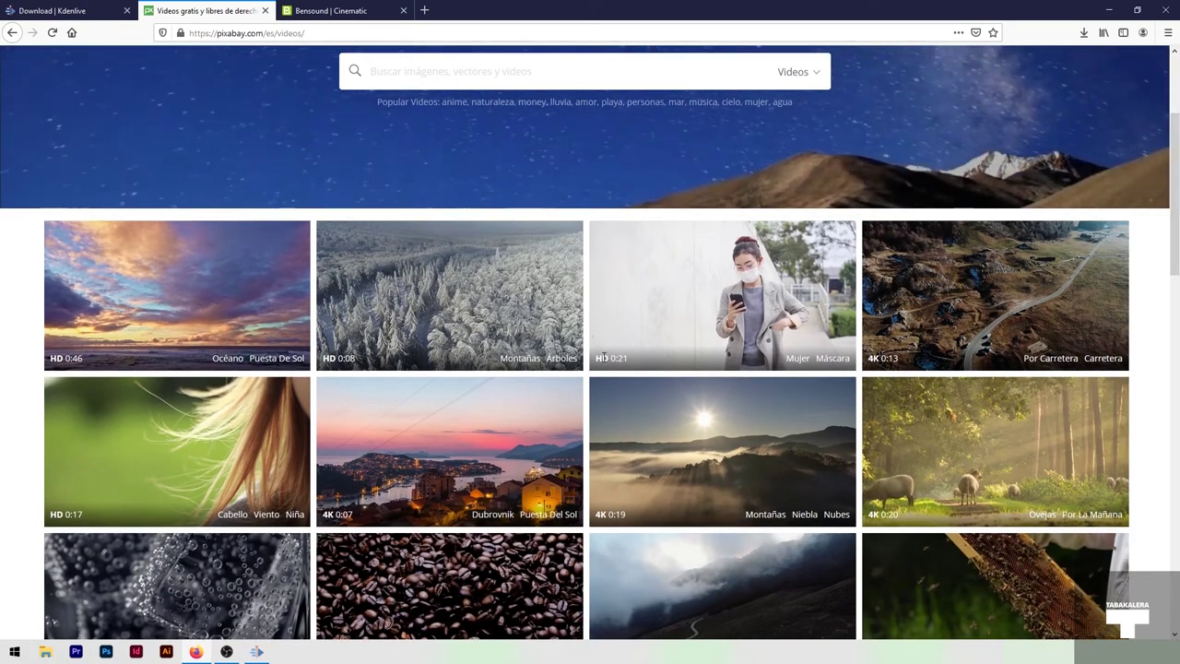
{"action": "left_click_drag", "start_coordinate": [1178, 201], "coordinate": [1177, 147]}
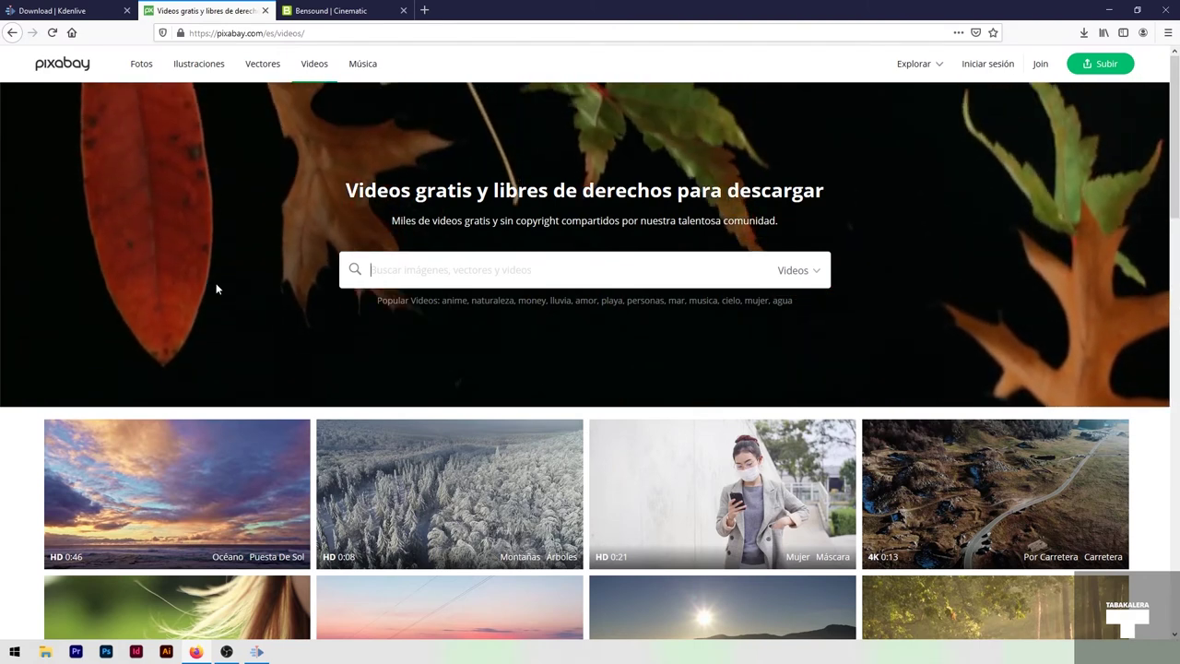
{"action": "left_click", "coordinate": [57, 67]}
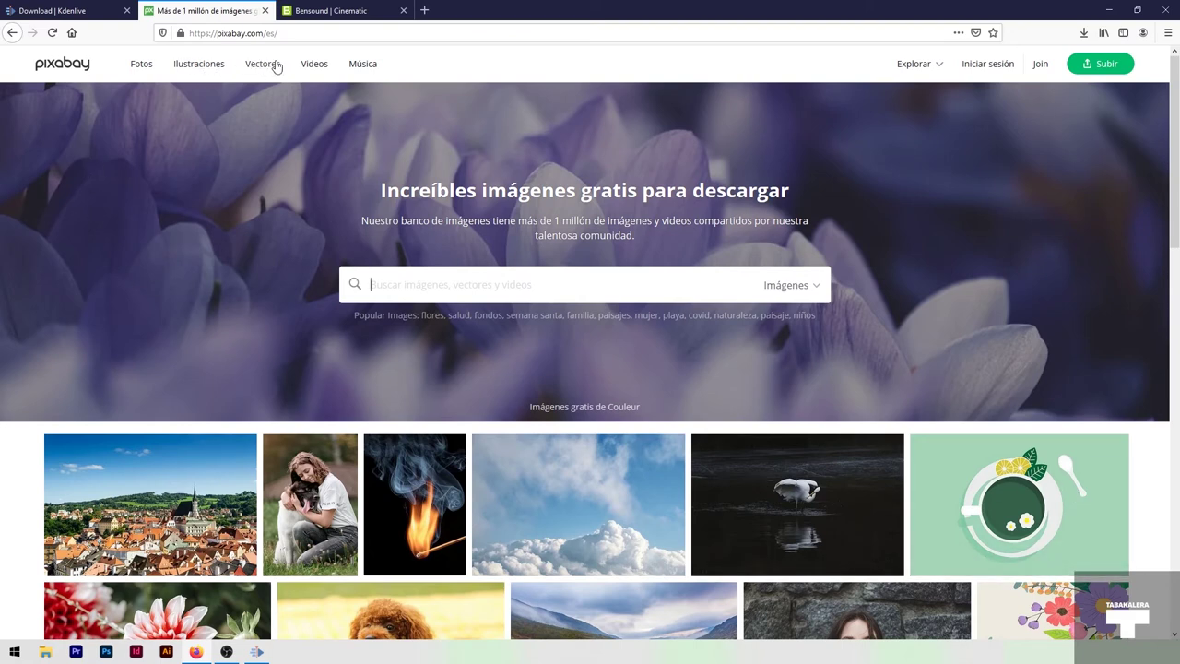
{"action": "left_click", "coordinate": [315, 67]}
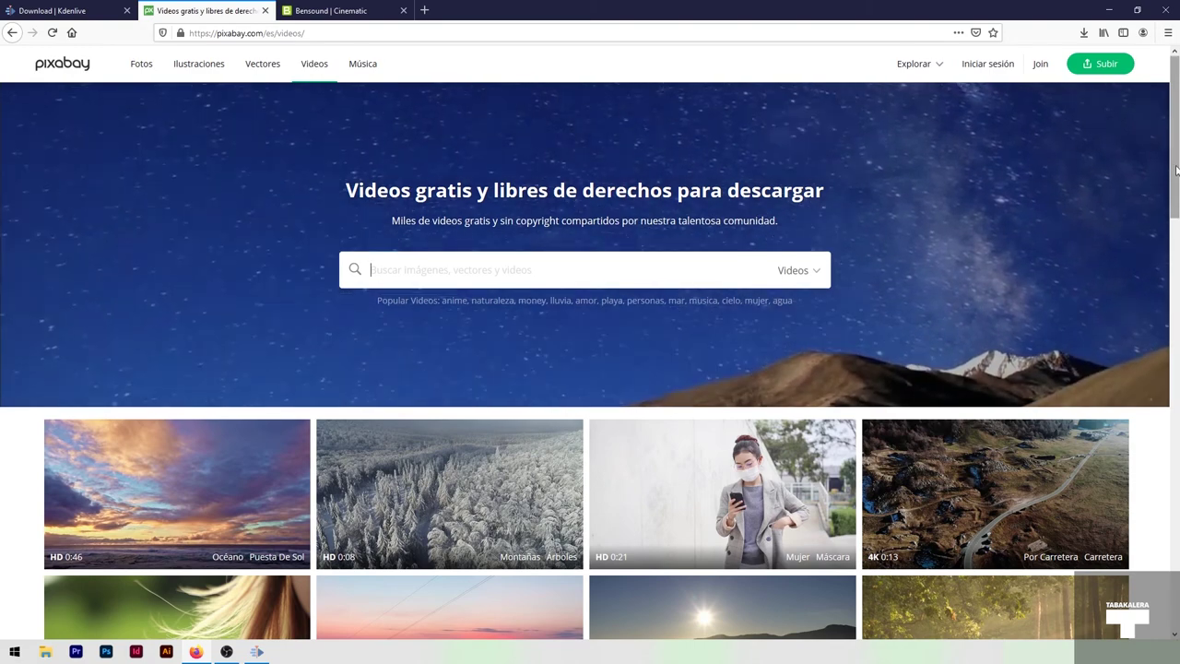
{"action": "left_click_drag", "start_coordinate": [1176, 168], "coordinate": [1177, 215]}
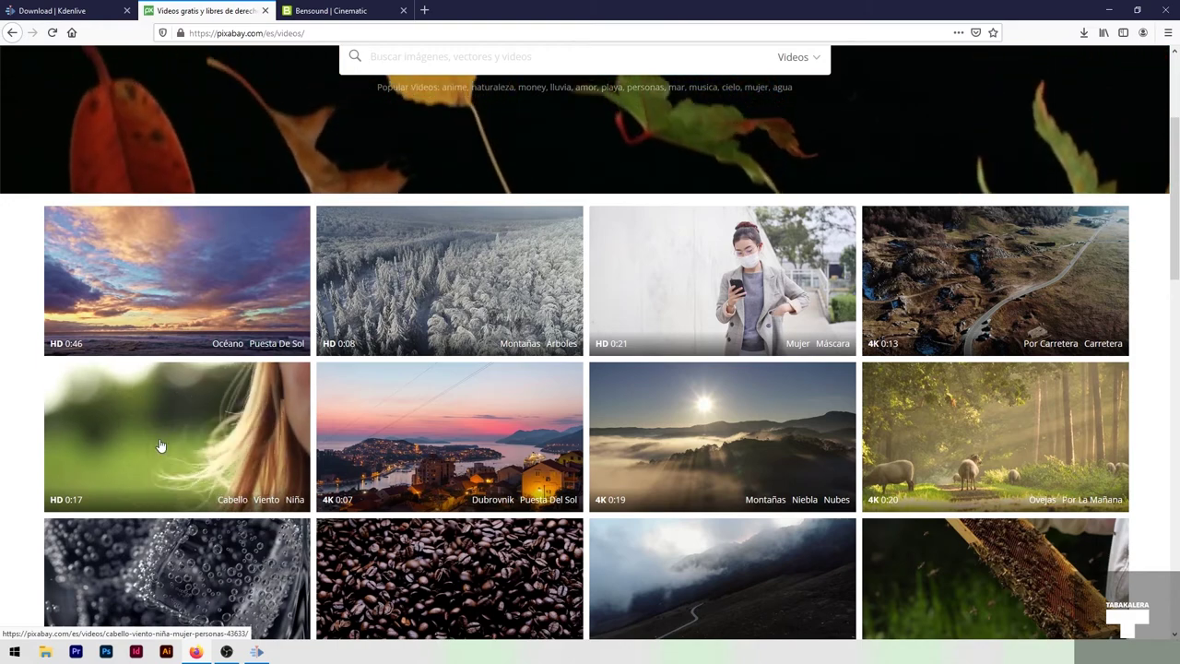
Open the Pixabay video of a girl's hair in the wind and download it as a 1920×1080 MP4
{"action": "left_click", "coordinate": [159, 440]}
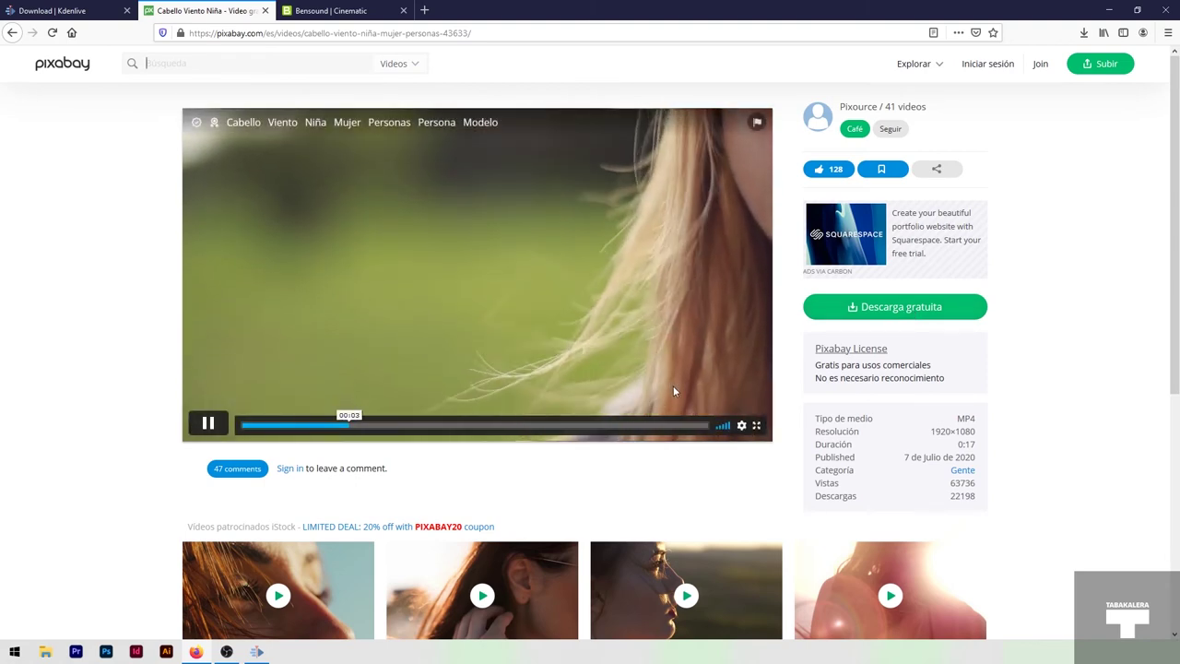
{"action": "left_click", "coordinate": [892, 311]}
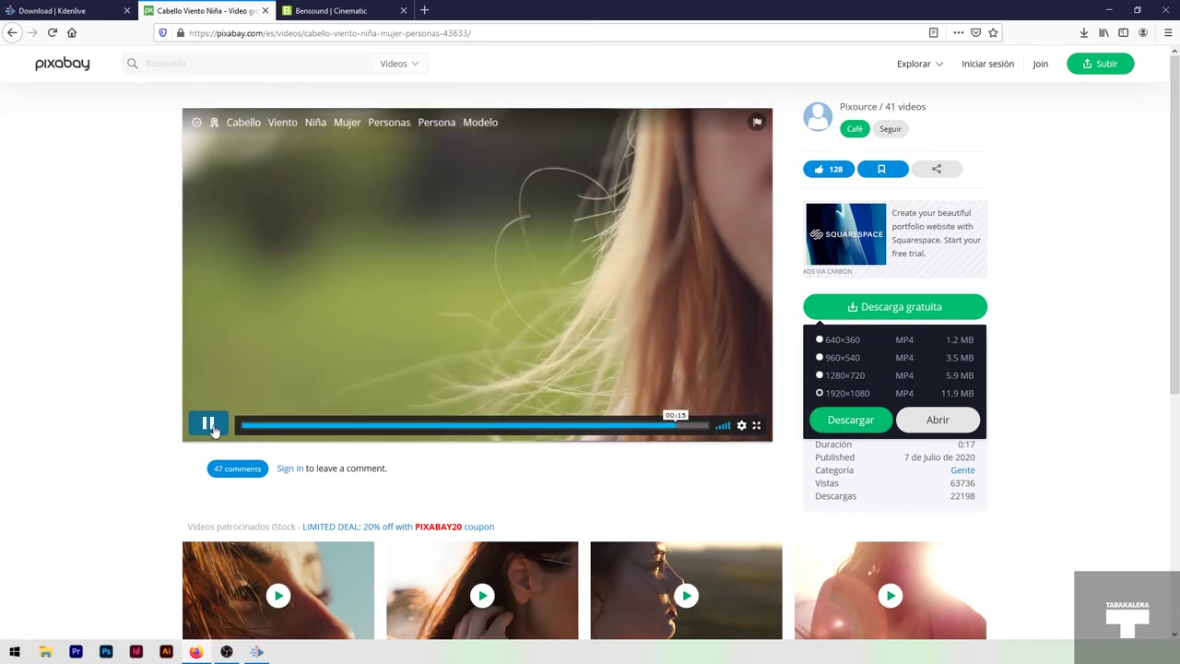
{"action": "left_click", "coordinate": [210, 428]}
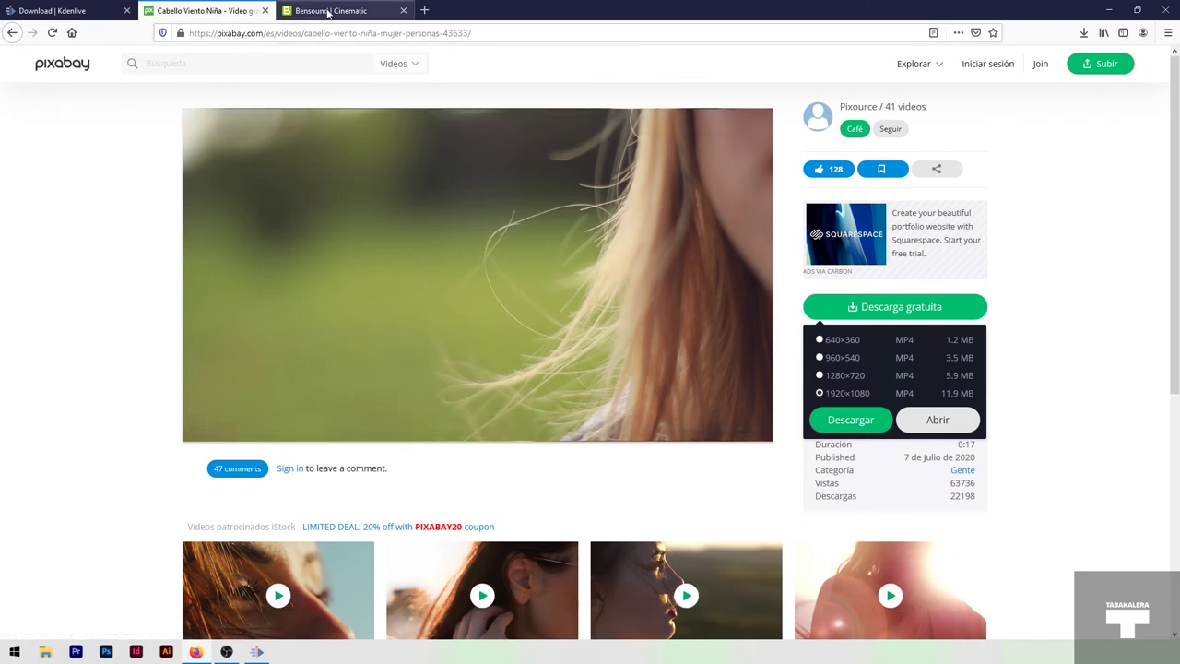
{"action": "left_click", "coordinate": [845, 420]}
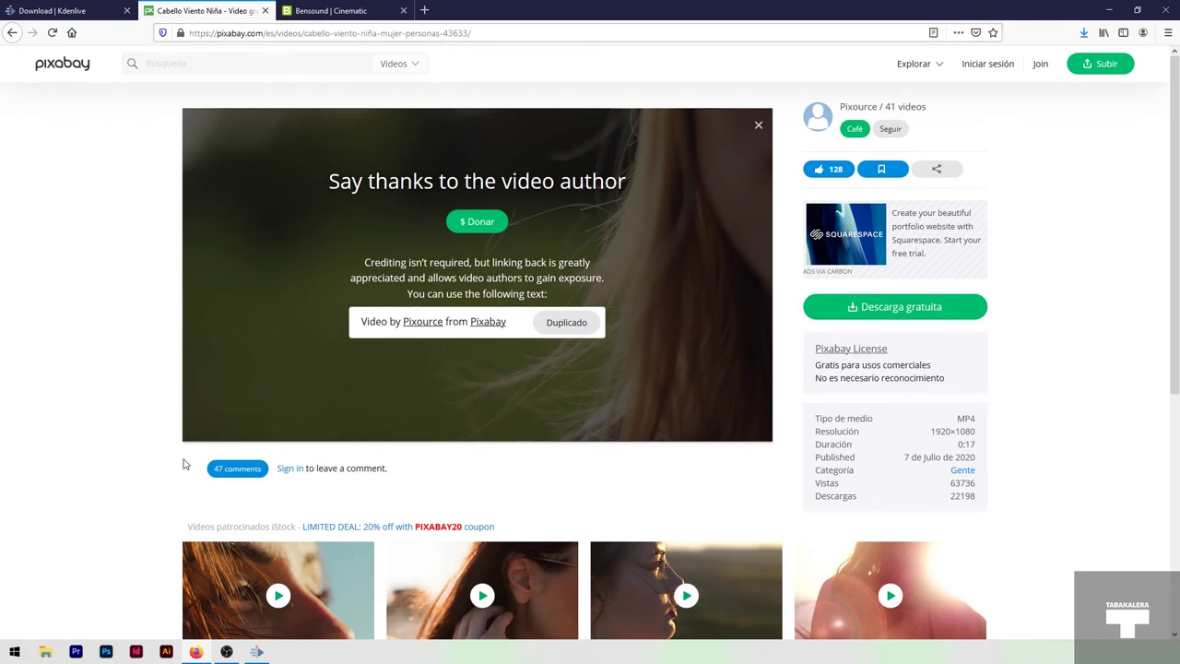
Switch back to Kdenlive and examine the lists of effects and compositions
{"action": "left_click", "coordinate": [260, 652]}
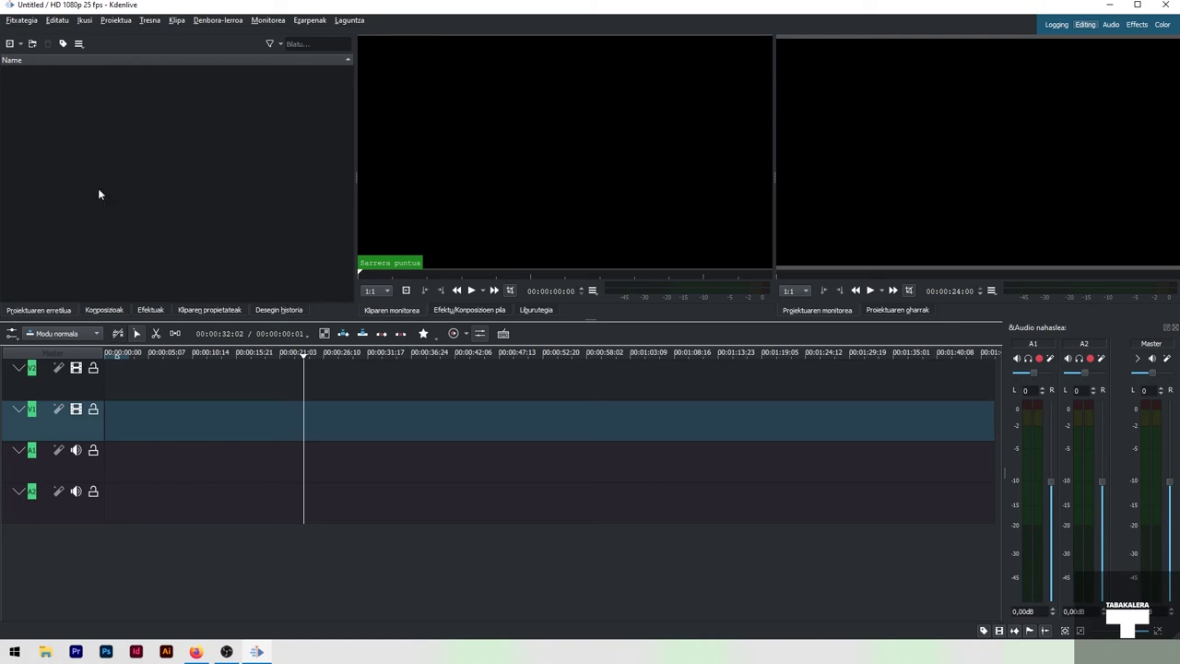
{"action": "left_click", "coordinate": [157, 312]}
{"action": "left_click", "coordinate": [104, 310]}
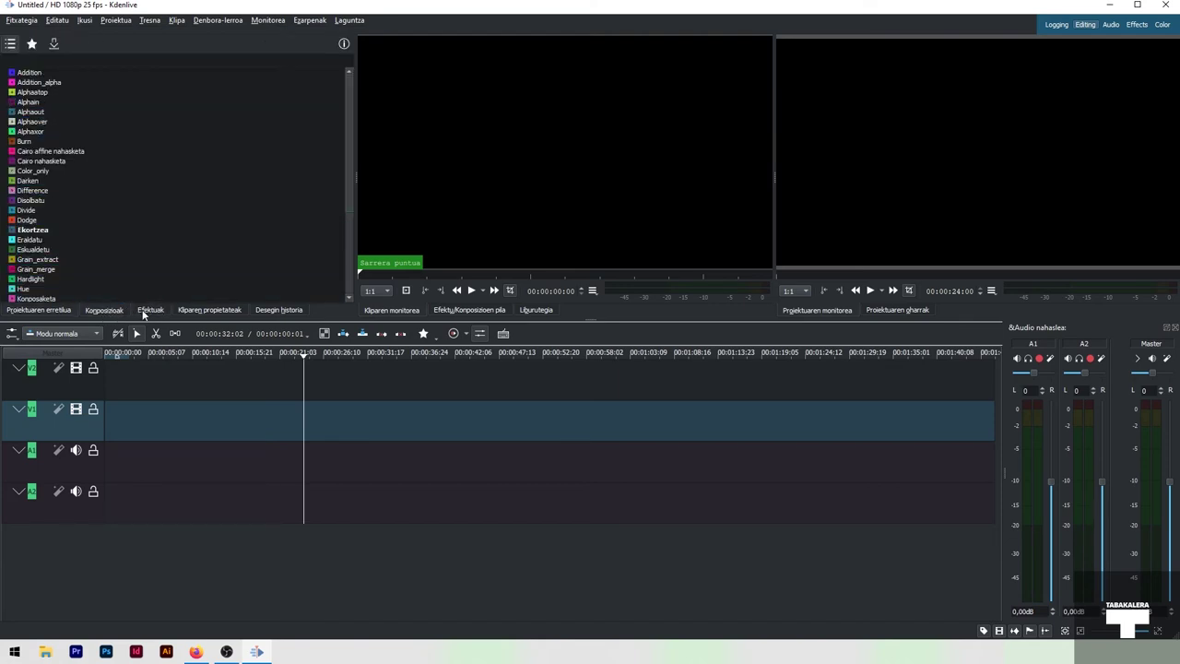
Import all five MP4 videos from the Downloads folder into the project bin, after a brief look at the effects list
{"action": "left_click", "coordinate": [152, 311]}
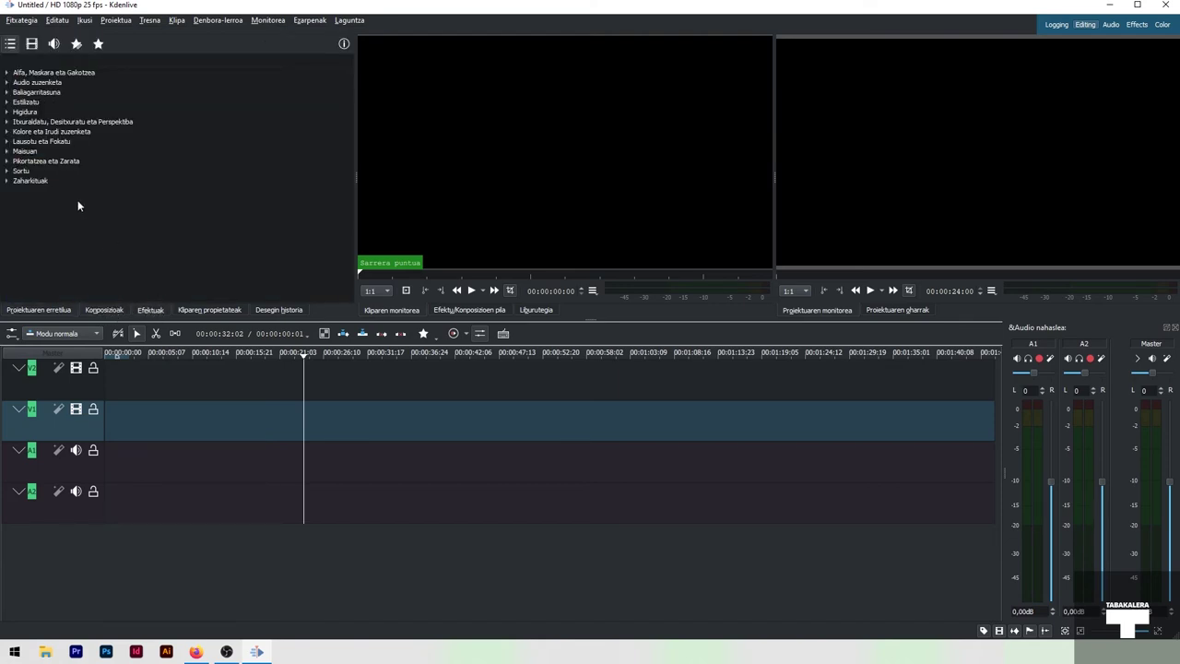
{"action": "left_click", "coordinate": [39, 311]}
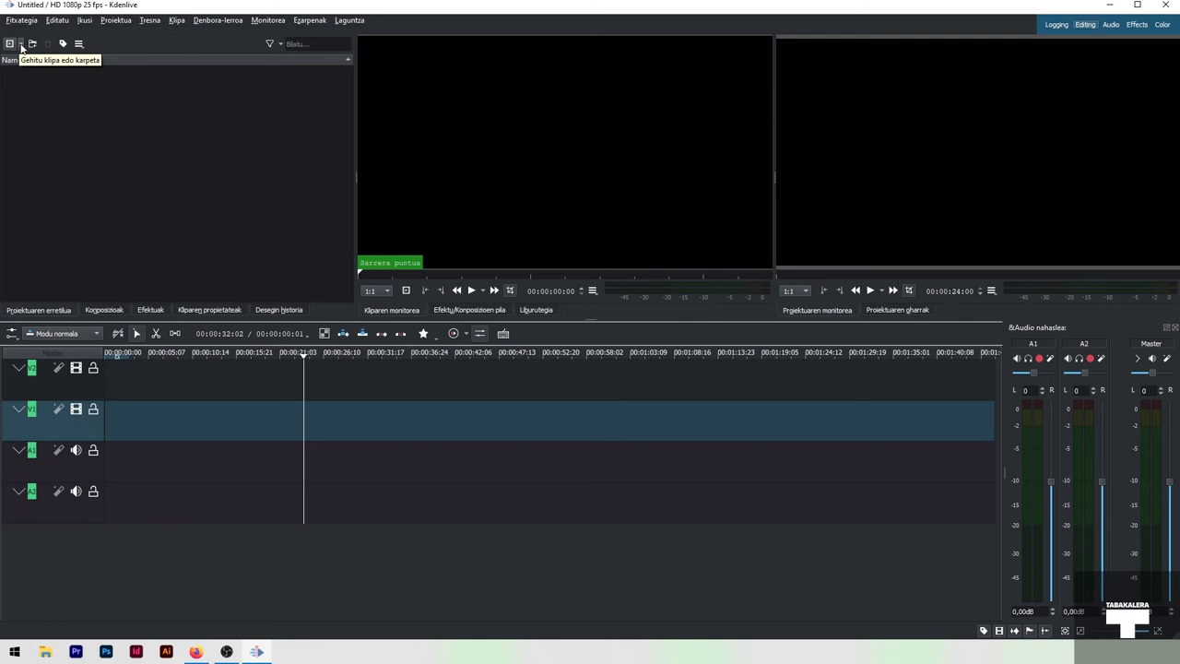
{"action": "right_click", "coordinate": [101, 173]}
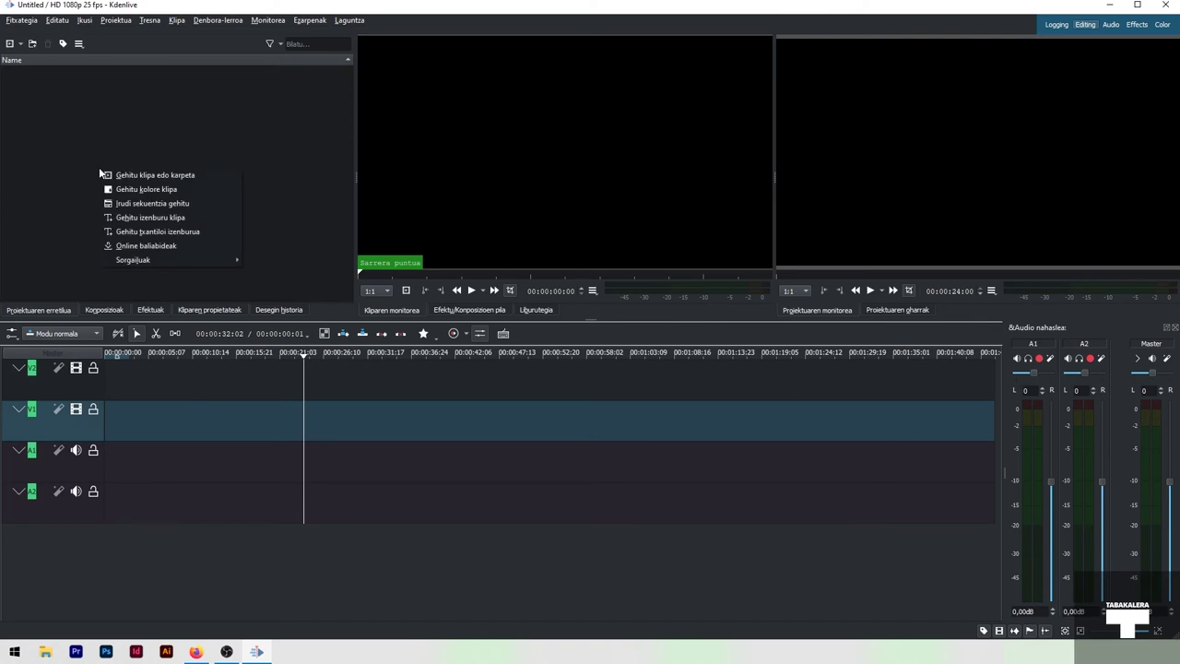
{"action": "left_click", "coordinate": [154, 177]}
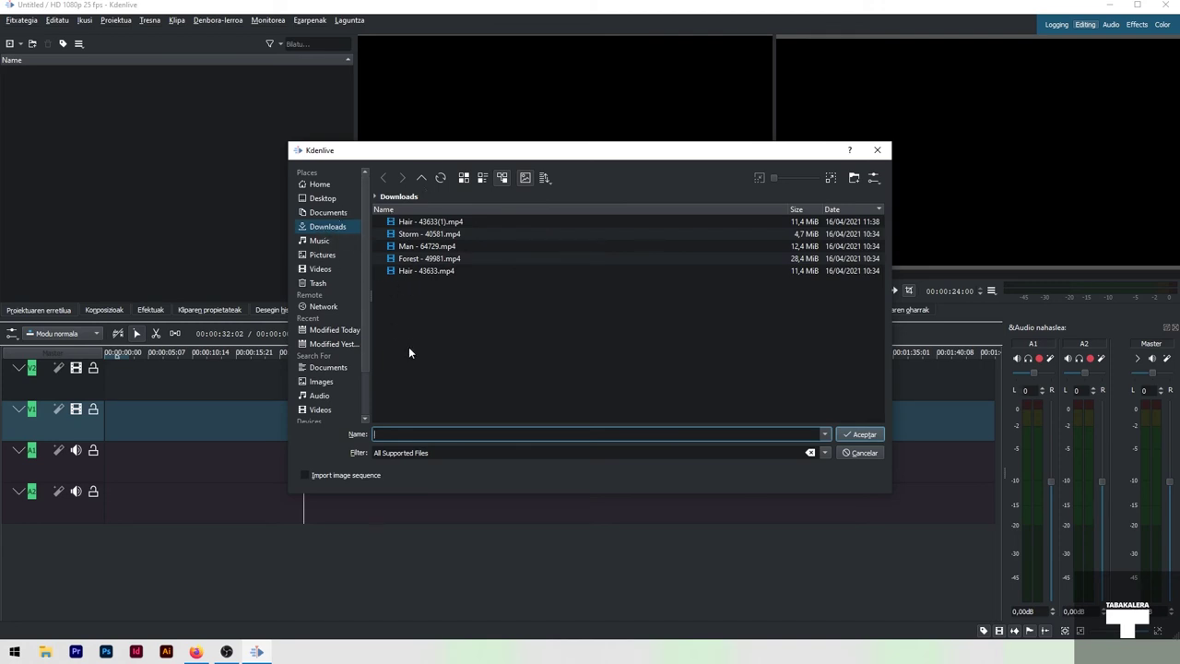
{"action": "left_click_drag", "start_coordinate": [400, 289], "coordinate": [424, 224]}
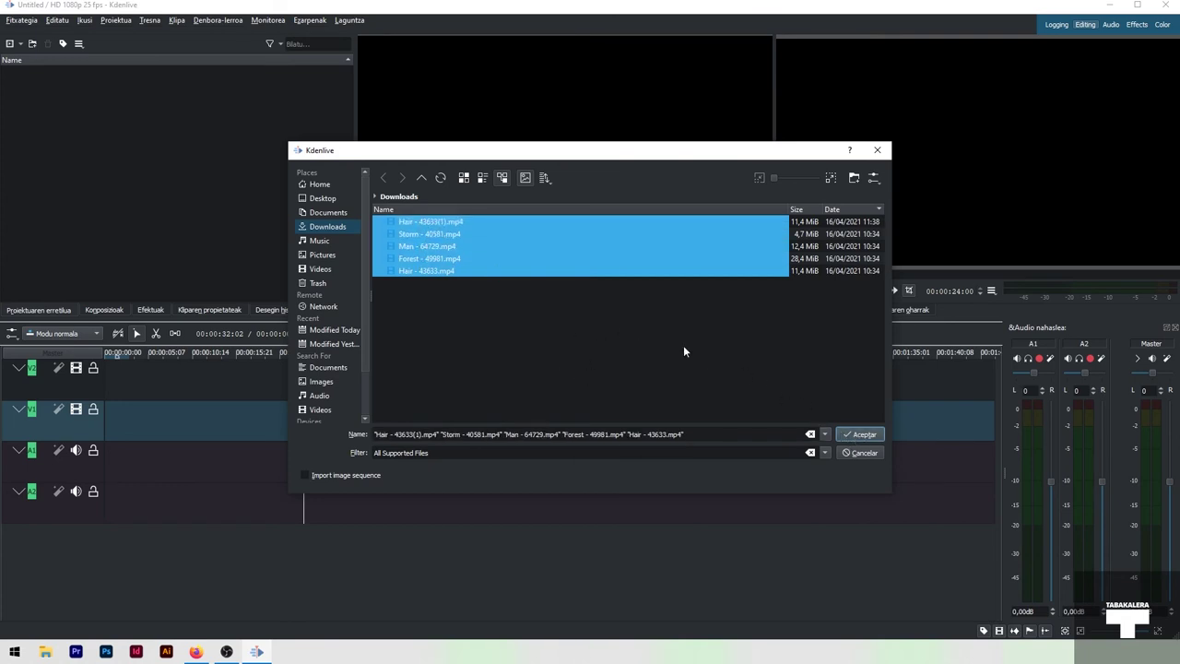
{"action": "left_click", "coordinate": [427, 305]}
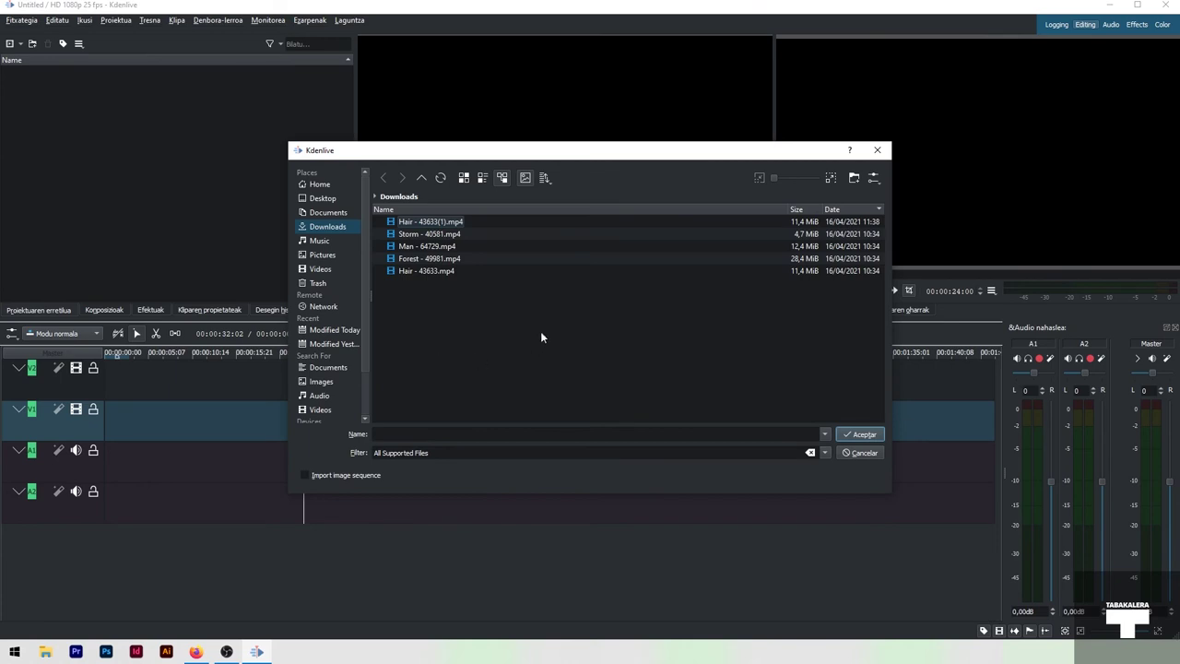
{"action": "left_click_drag", "start_coordinate": [431, 304], "coordinate": [456, 219]}
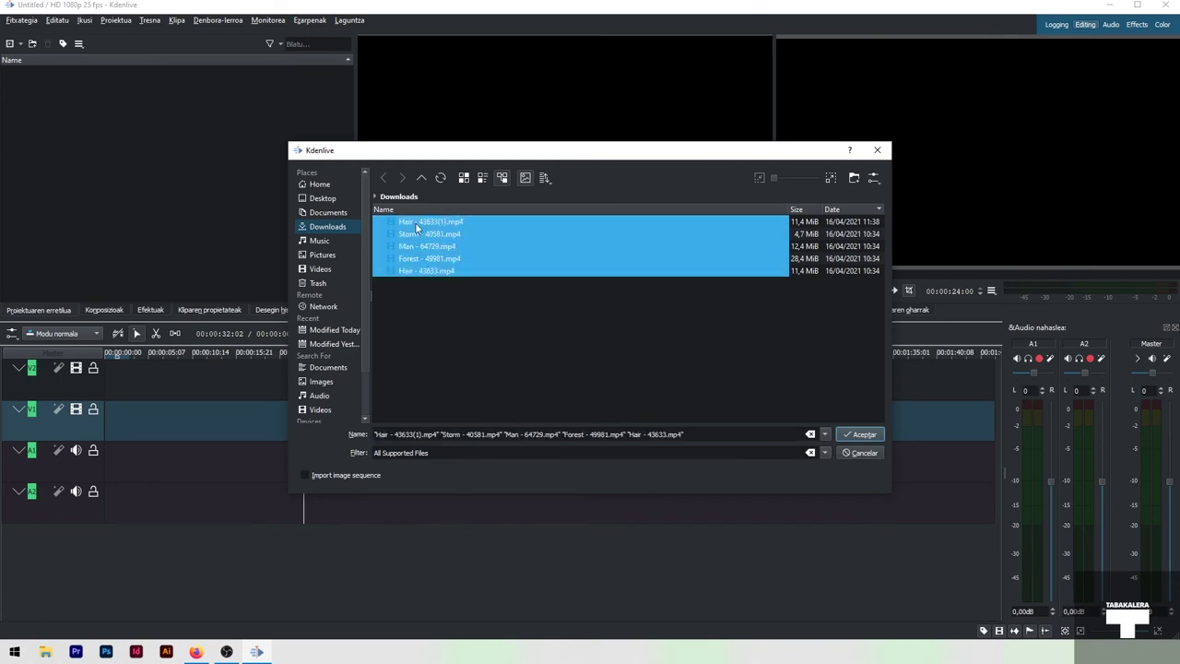
{"action": "left_click", "coordinate": [863, 435]}
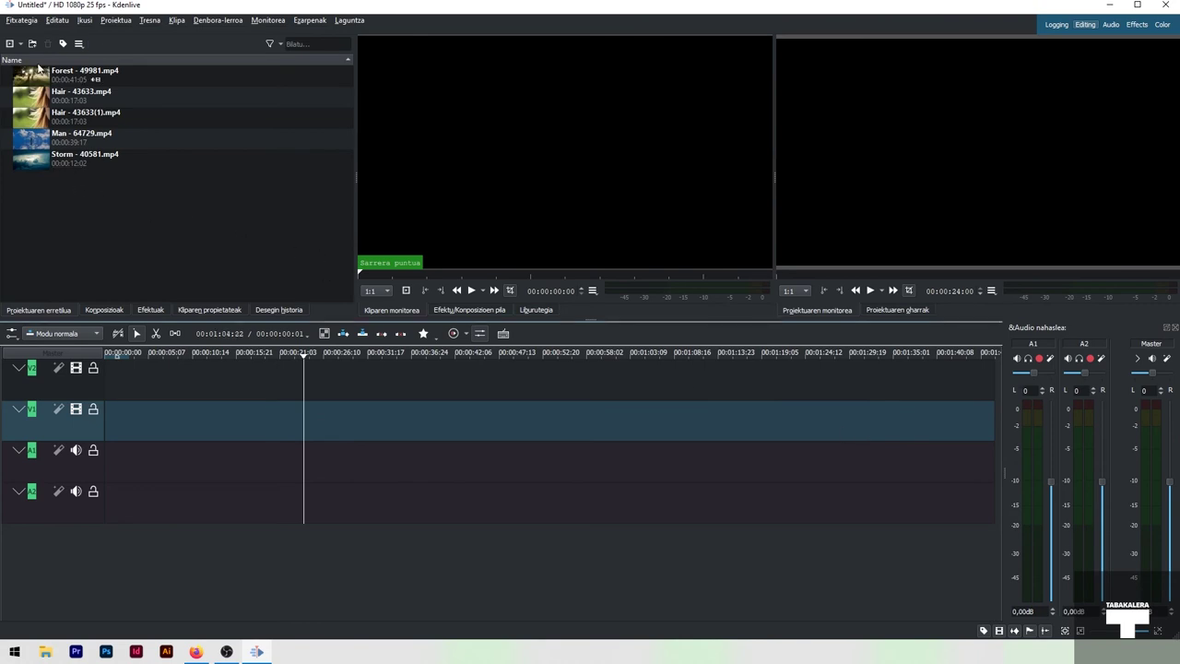
Delete the duplicate clip Hair - 43633(1).mp4 from the project bin
{"action": "left_click", "coordinate": [46, 116]}
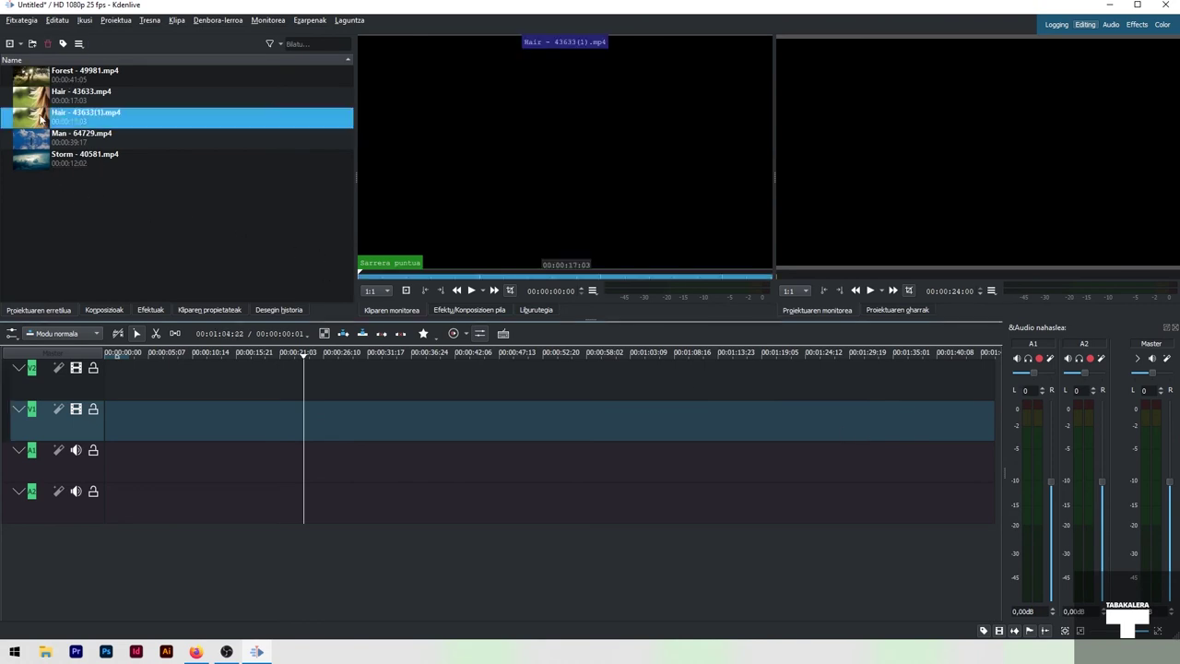
{"action": "key", "text": "Delete"}
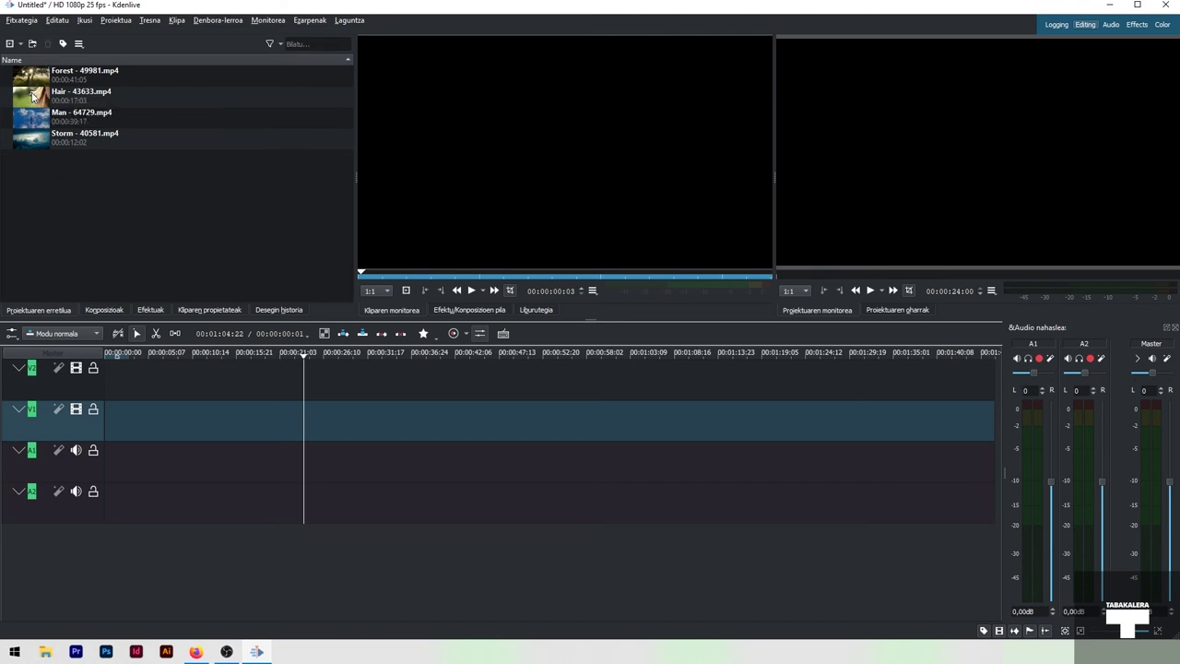
Preview the first few seconds of Hair - 43633.mp4 in the clip monitor and pause playback
{"action": "left_click", "coordinate": [33, 96]}
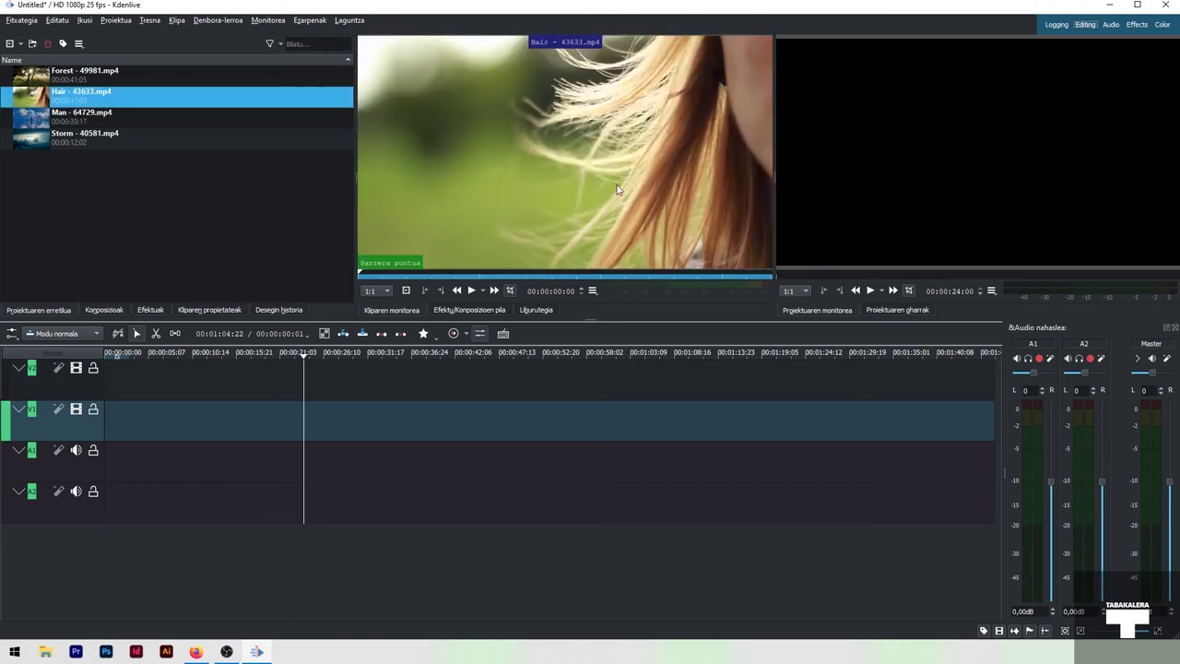
{"action": "left_click", "coordinate": [471, 290]}
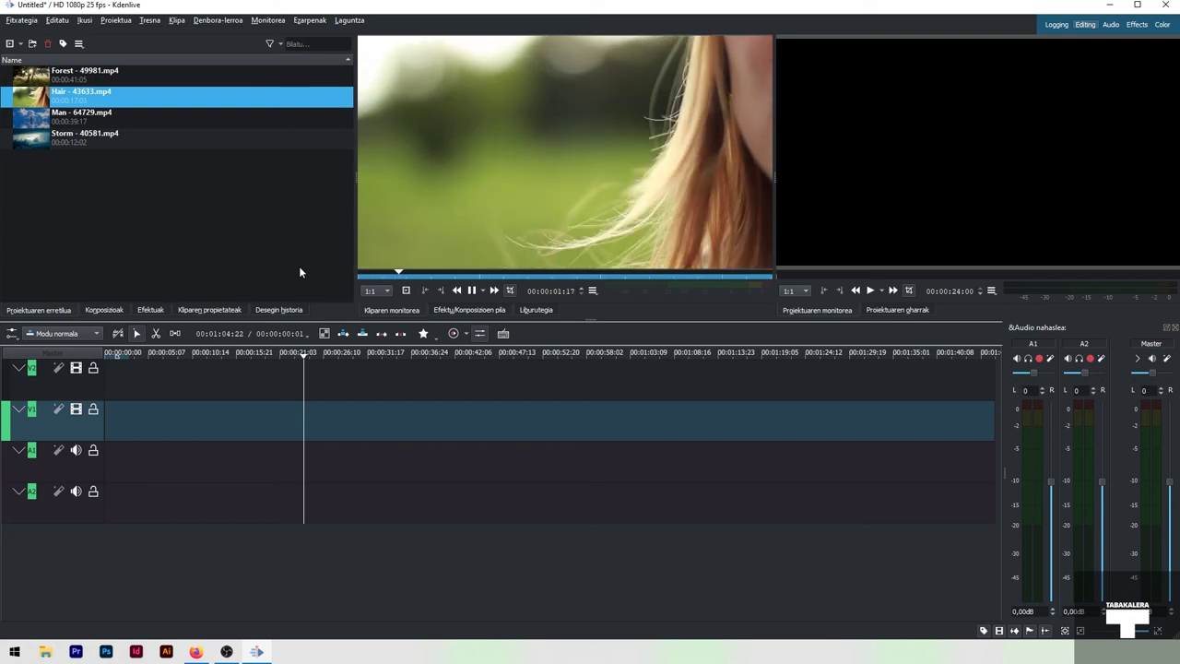
{"action": "key", "text": "space"}
{"action": "left_click", "coordinate": [400, 225]}
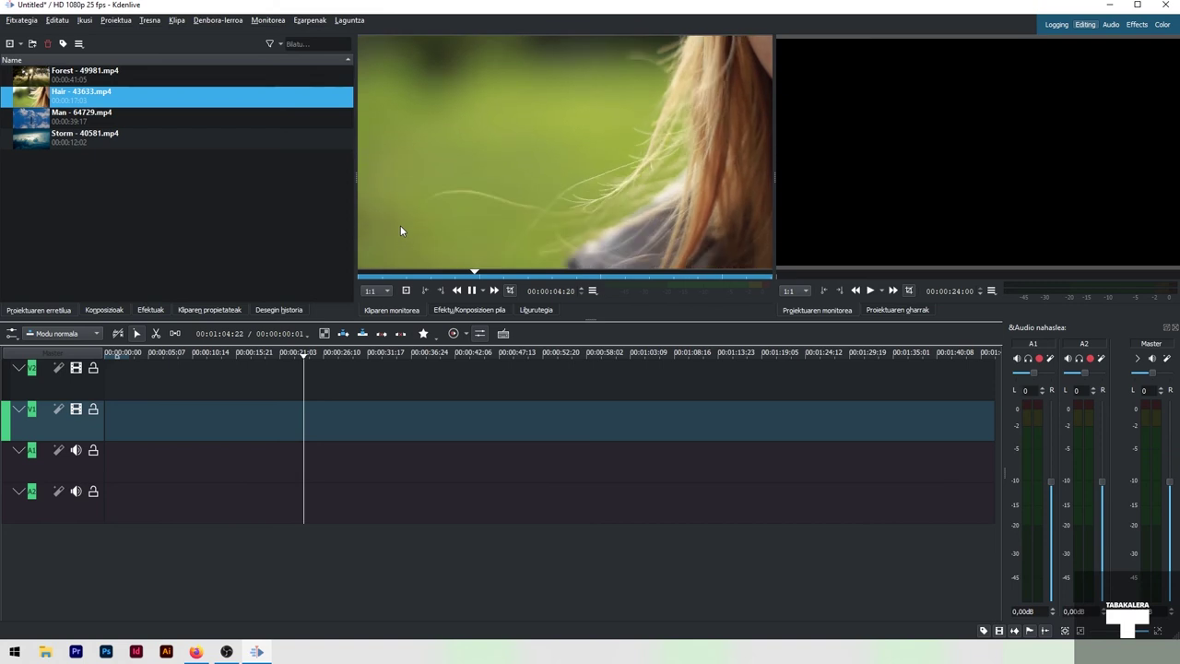
{"action": "left_click", "coordinate": [400, 225]}
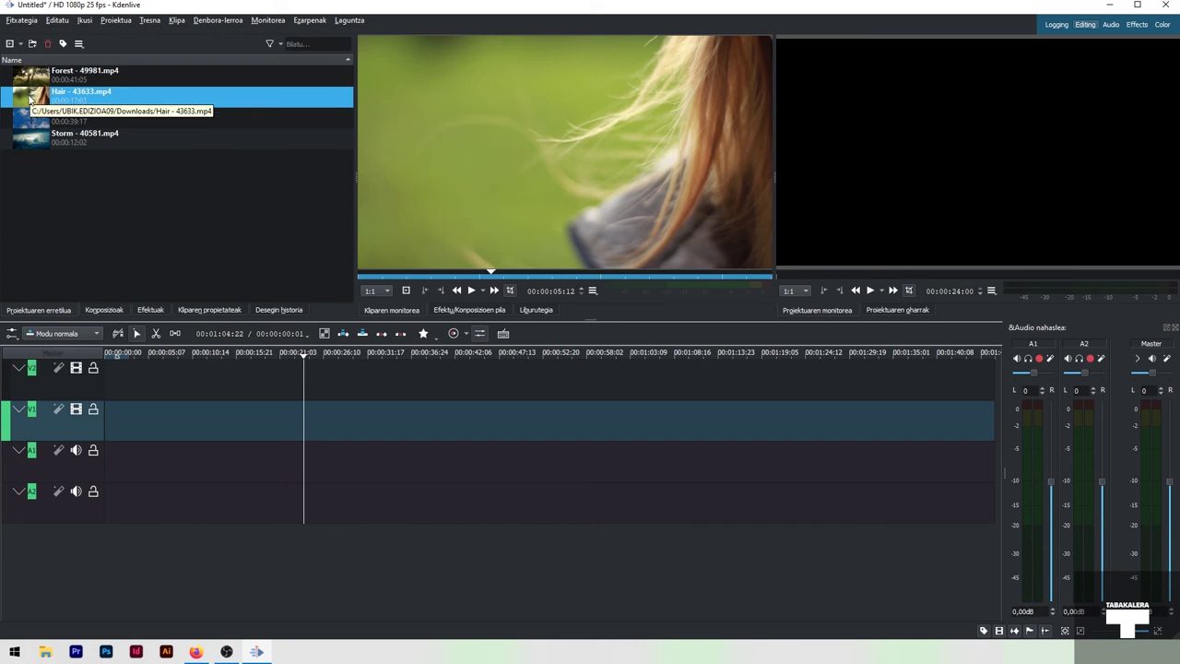
Place Hair - 43633.mp4 at the very start of video track V1 and select it there
{"action": "left_click_drag", "start_coordinate": [30, 98], "coordinate": [107, 428]}
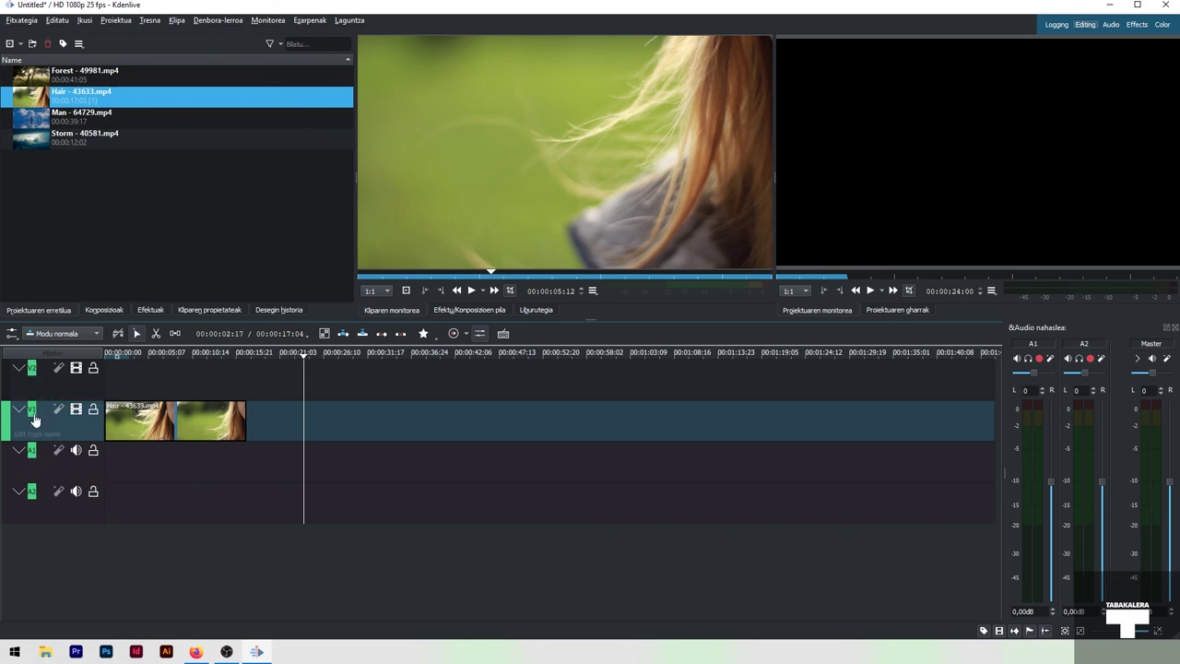
{"action": "left_click", "coordinate": [132, 427]}
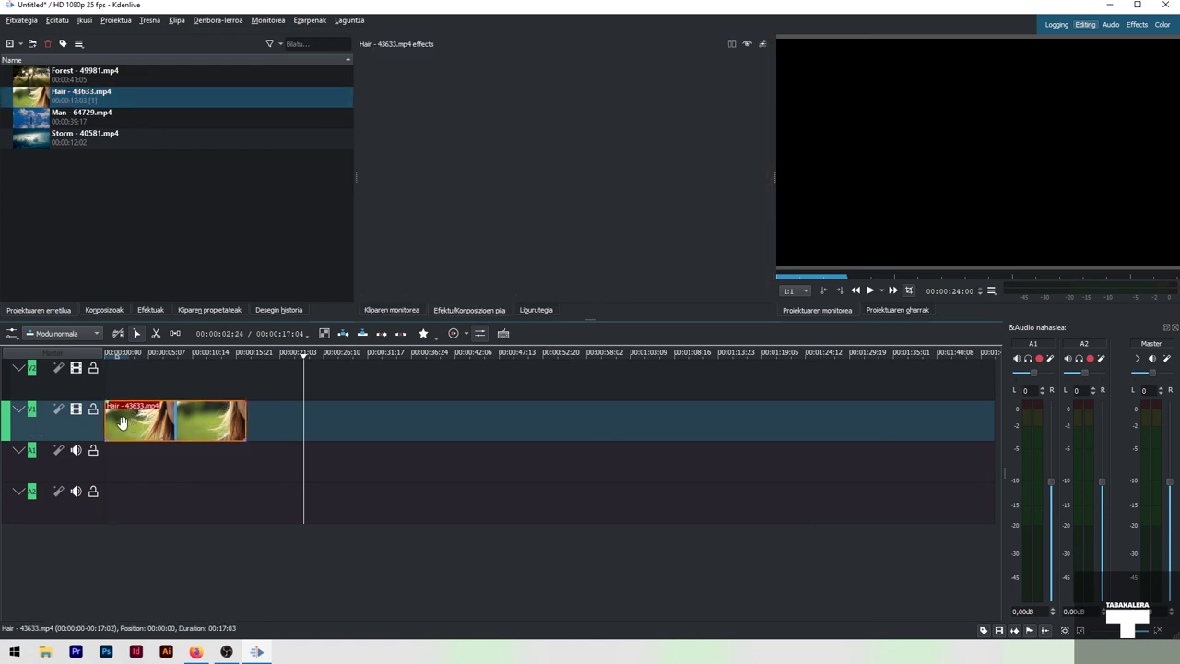
{"action": "mouse_move", "coordinate": [119, 421]}
{"action": "left_mouse_down"}
{"action": "mouse_move", "coordinate": [127, 429]}
{"action": "mouse_move", "coordinate": [115, 428]}
{"action": "left_mouse_up"}
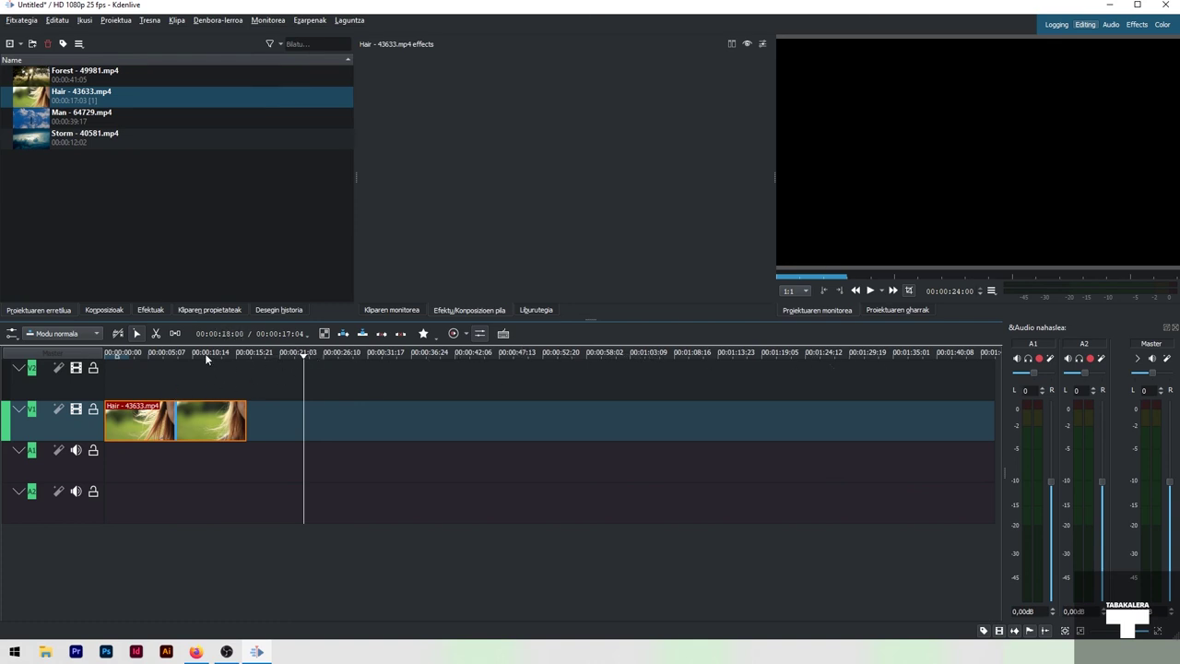
Move the playhead between the hair clip and the empty part of the timeline, ending at 00:00:05:15
{"action": "mouse_move", "coordinate": [305, 357]}
{"action": "left_mouse_down"}
{"action": "mouse_move", "coordinate": [247, 356]}
{"action": "mouse_move", "coordinate": [318, 356]}
{"action": "left_mouse_up"}
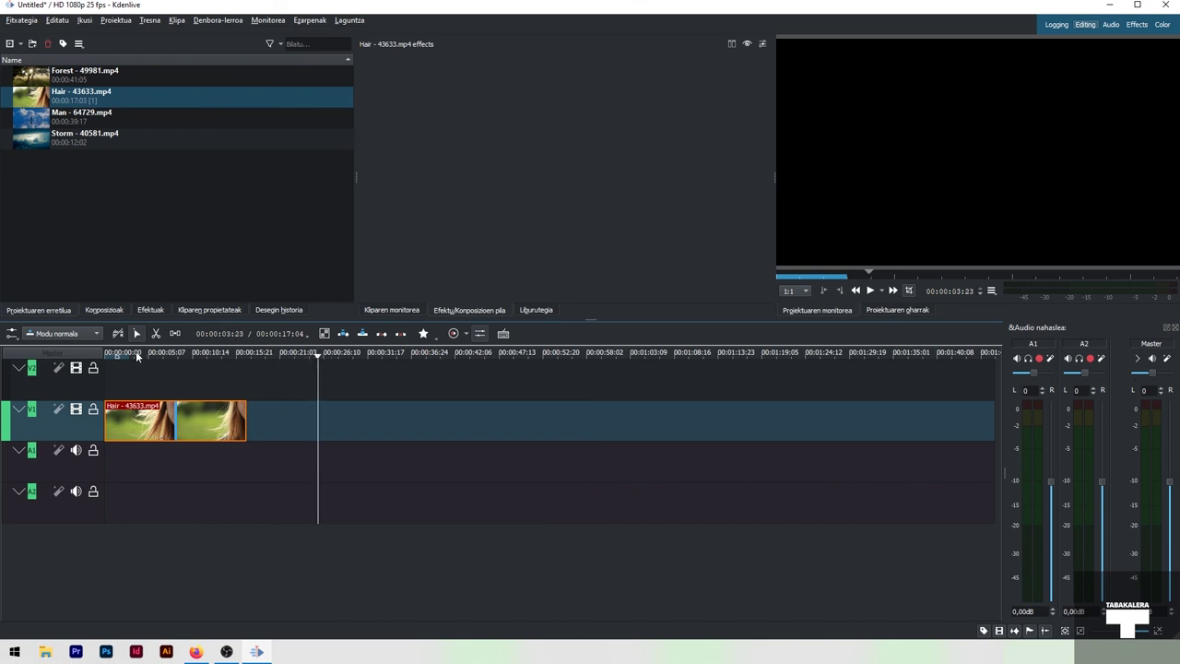
{"action": "left_click", "coordinate": [136, 357]}
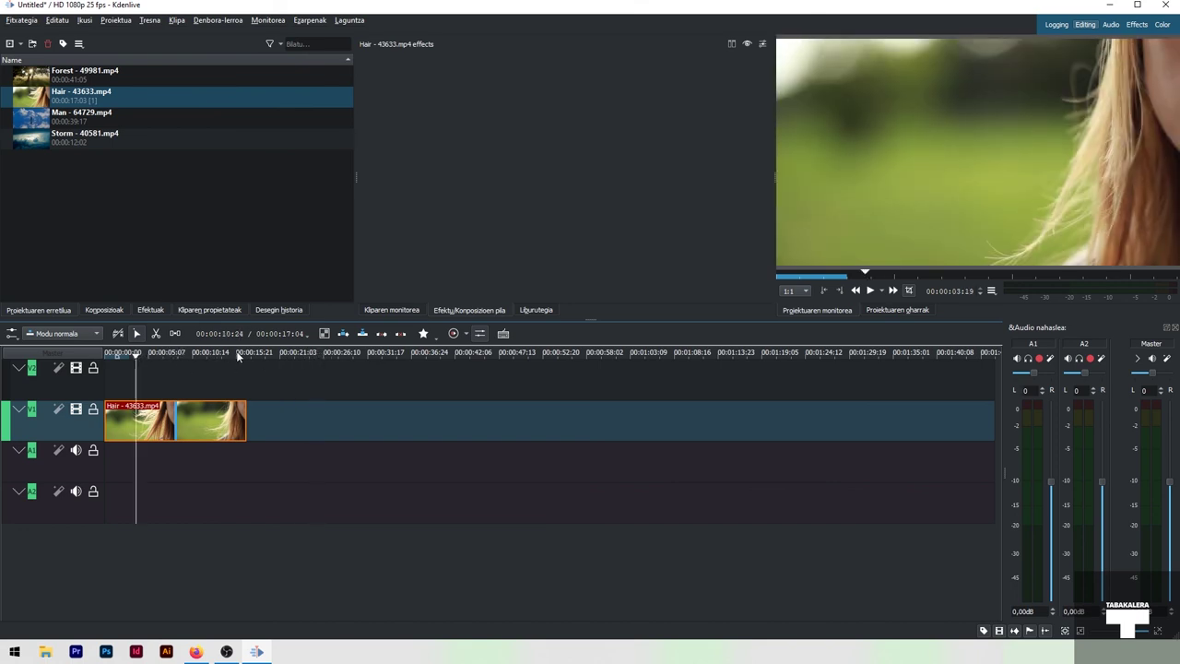
{"action": "left_click", "coordinate": [386, 356]}
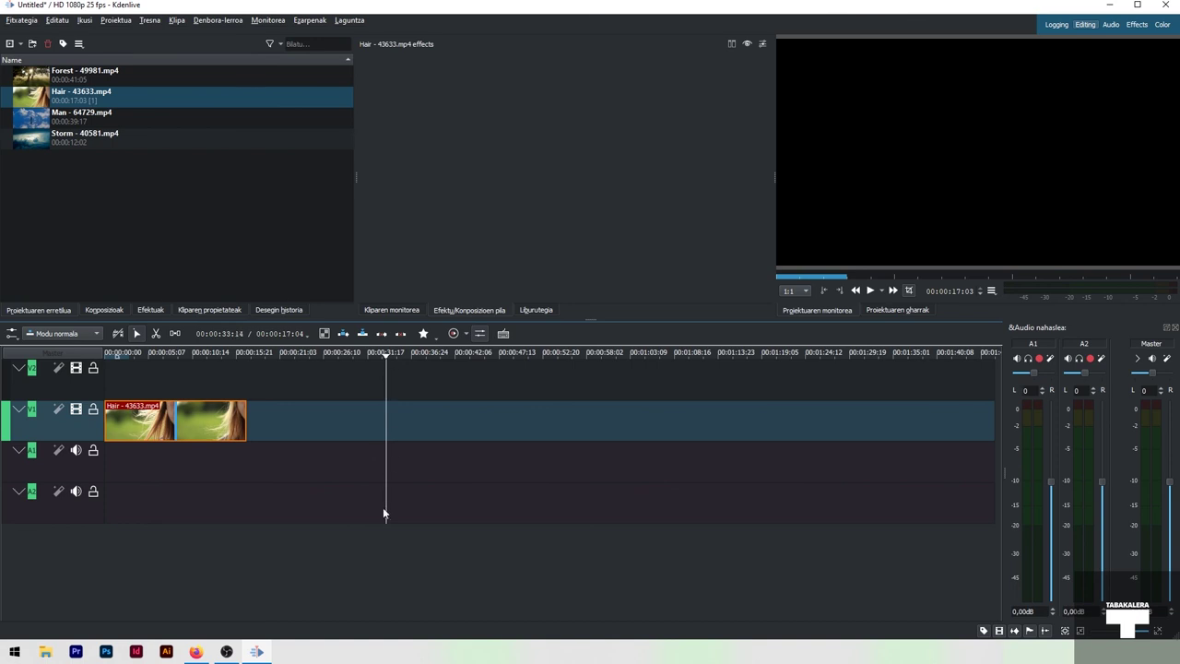
{"action": "left_click", "coordinate": [152, 354]}
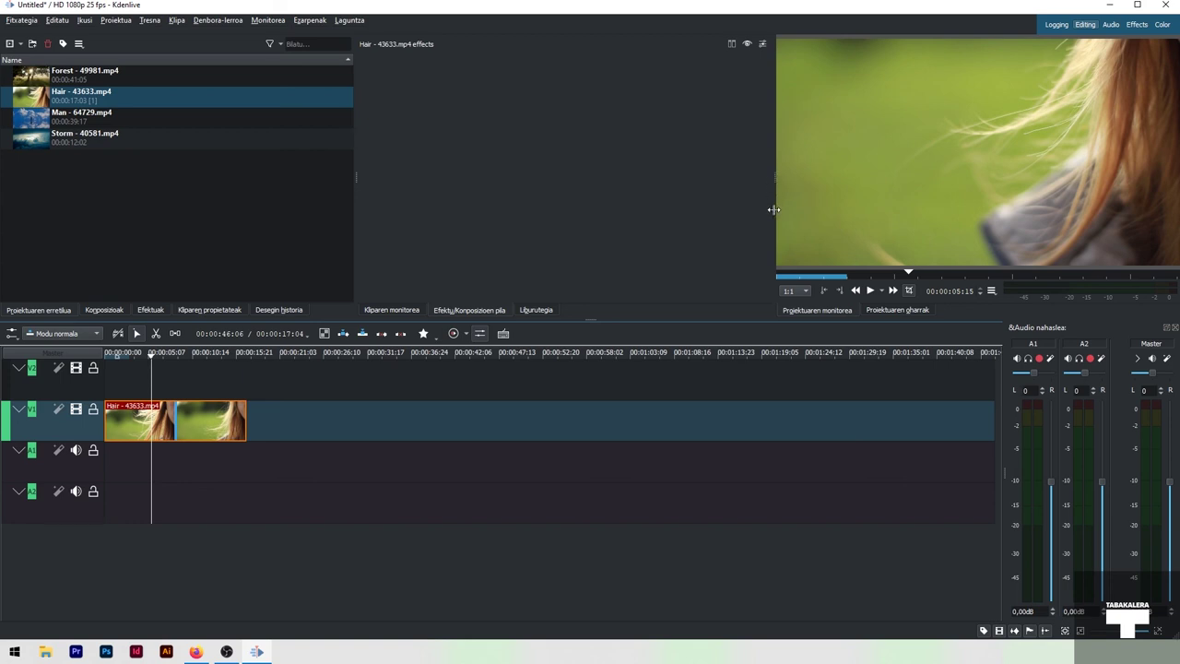
Widen the project monitor and play the hair clip from the timeline in it, pausing and resuming playback
{"action": "left_click_drag", "start_coordinate": [772, 181], "coordinate": [619, 181]}
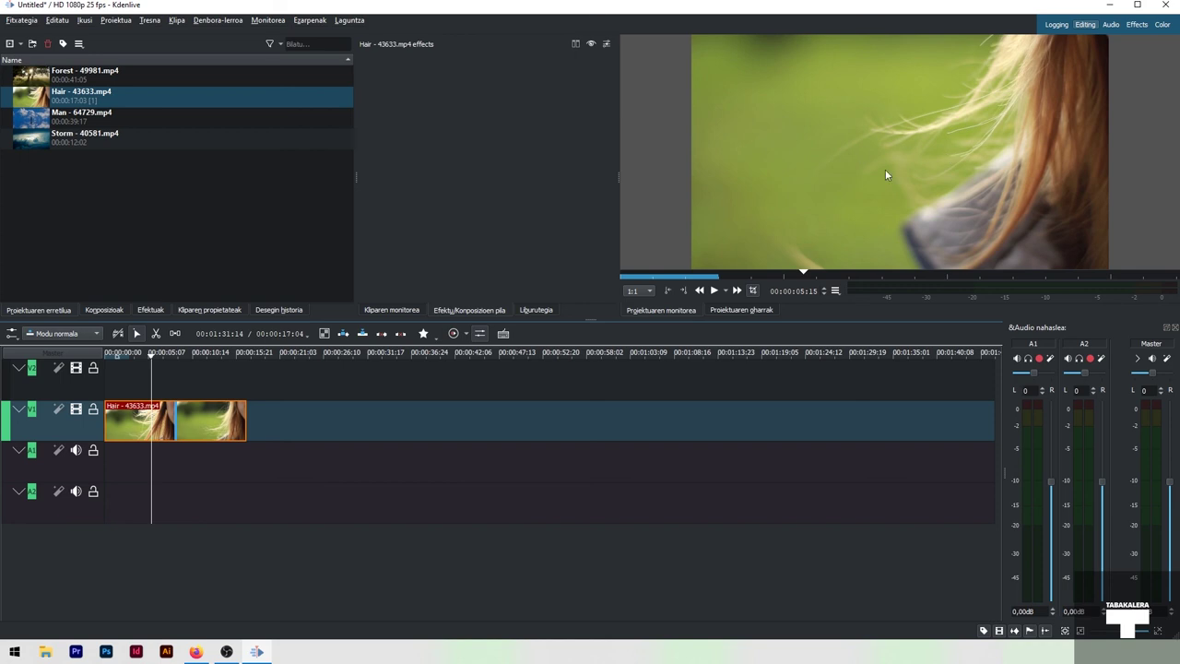
{"action": "left_click", "coordinate": [713, 291]}
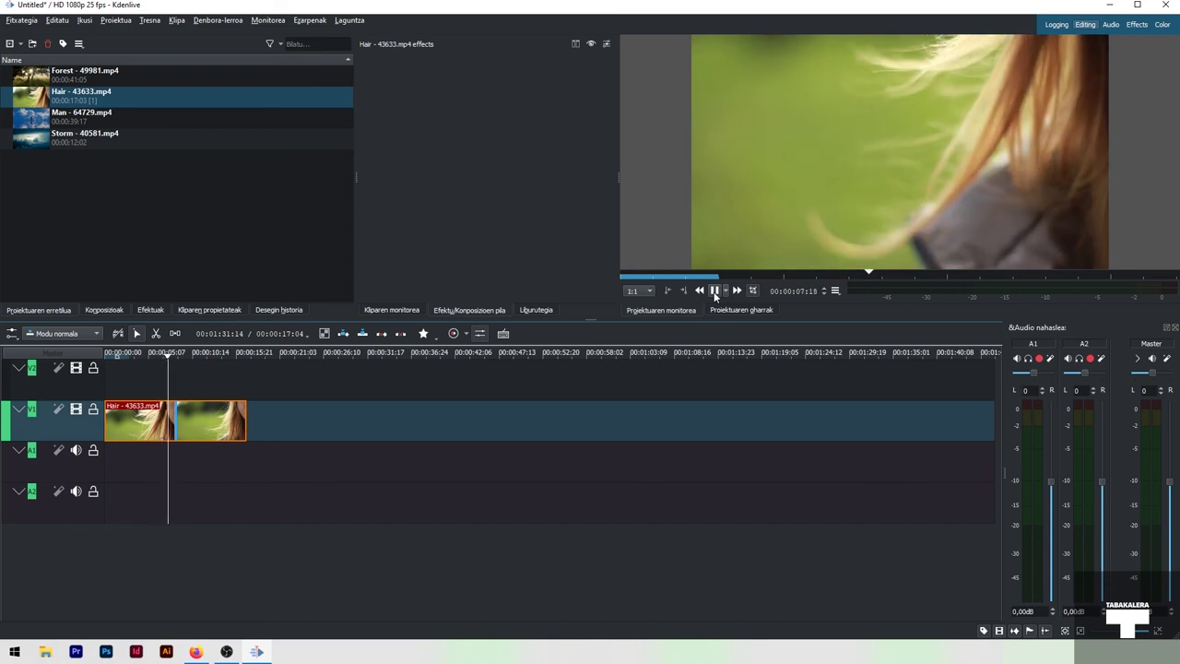
{"action": "left_click", "coordinate": [714, 291]}
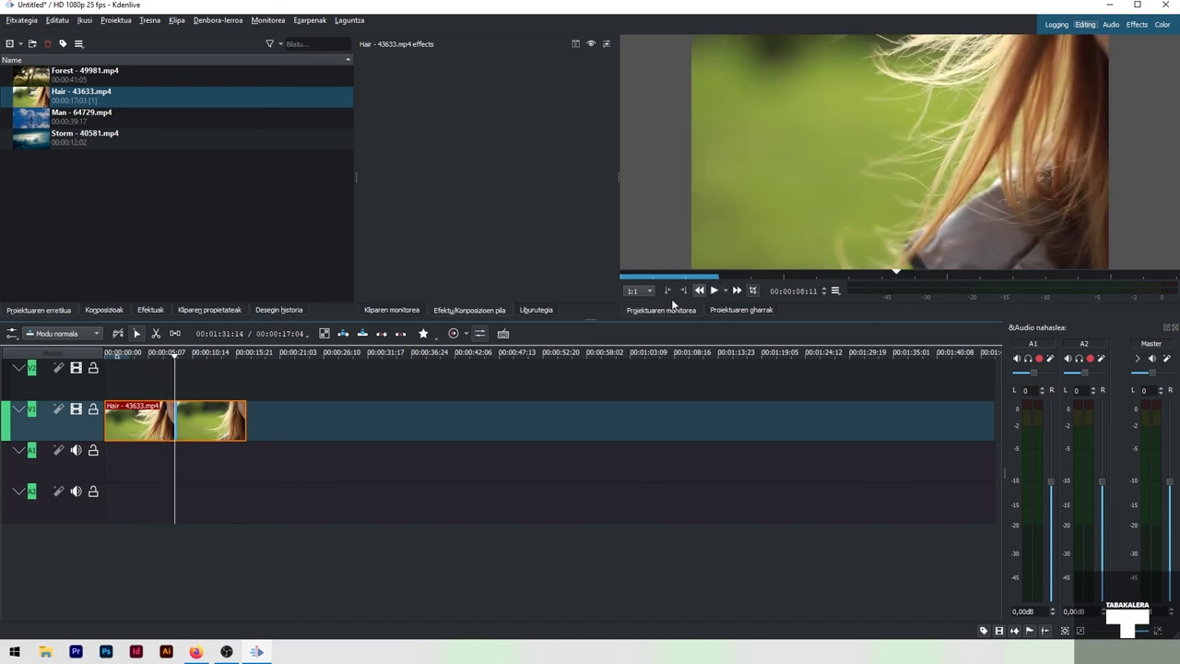
{"action": "key", "text": "space"}
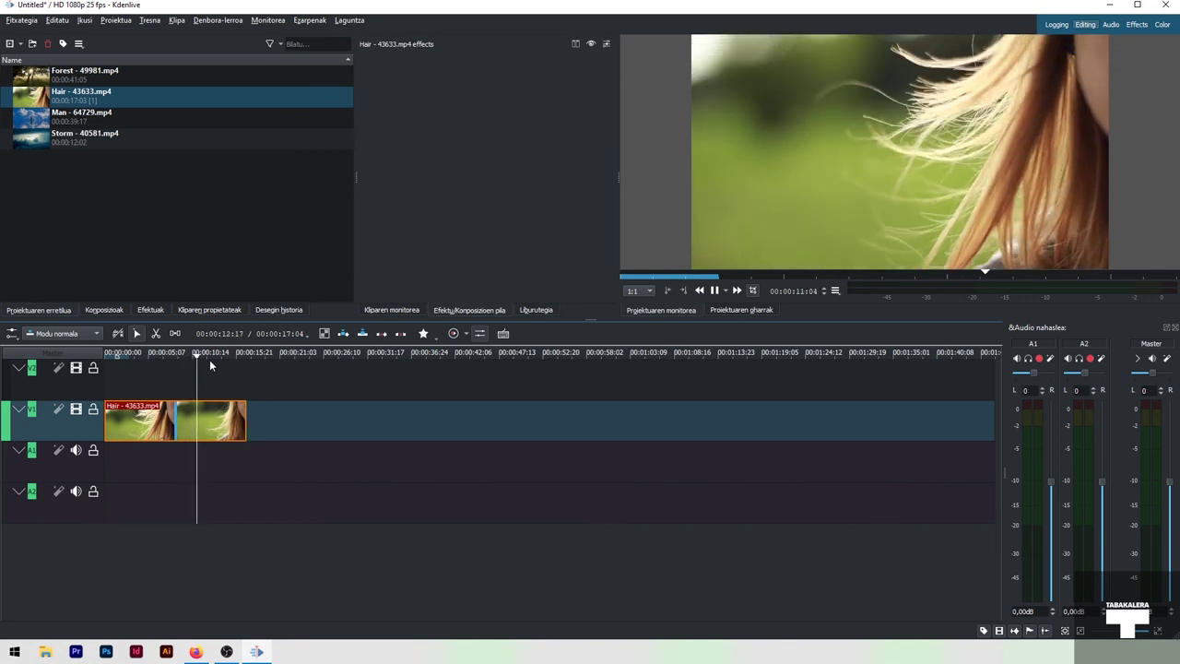
{"action": "key", "text": "space"}
Reposition the playhead at several points within the hair clip, ending at 00:00:06:22
{"action": "left_click", "coordinate": [142, 353]}
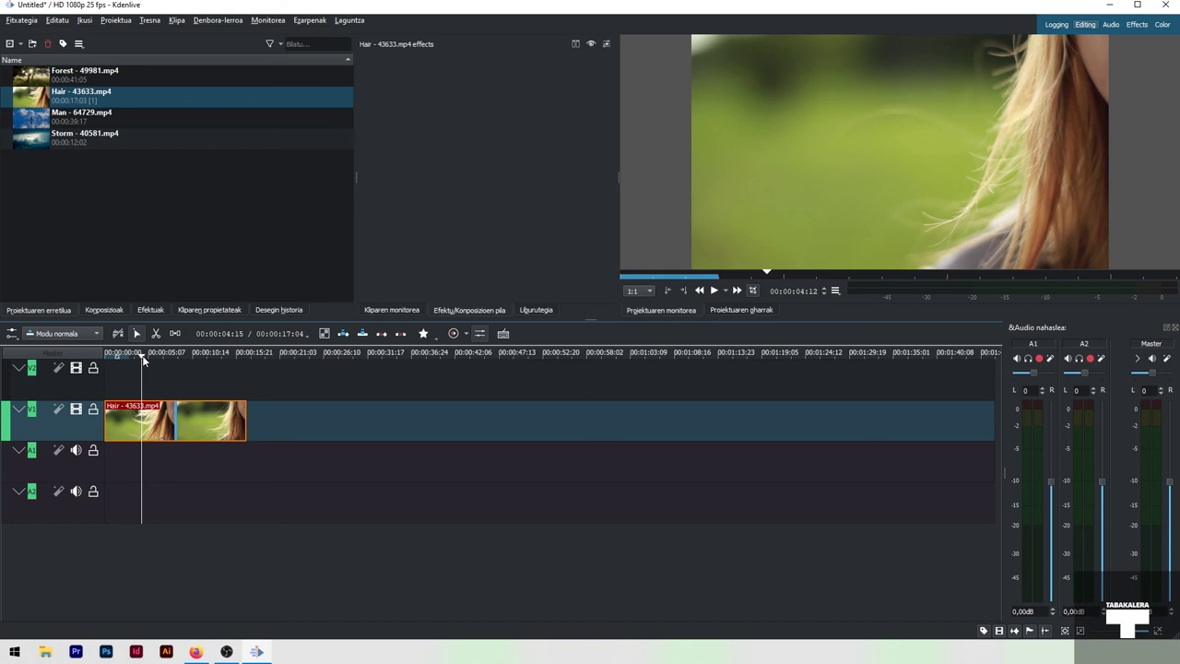
{"action": "left_click", "coordinate": [146, 354]}
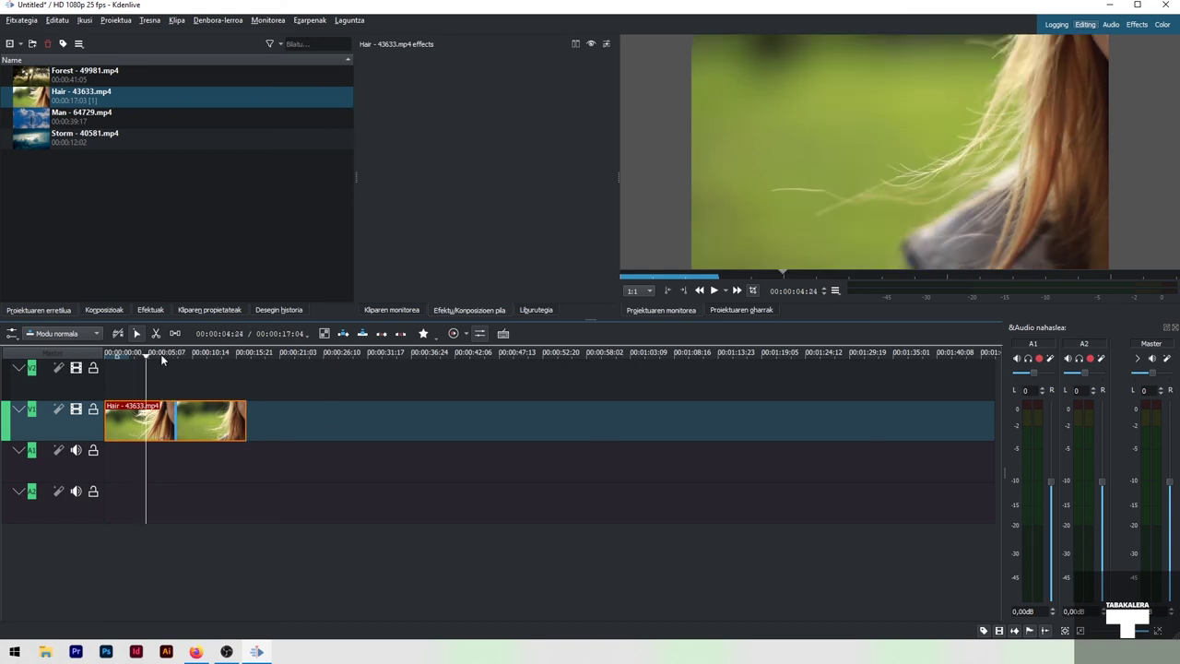
{"action": "left_click", "coordinate": [162, 355]}
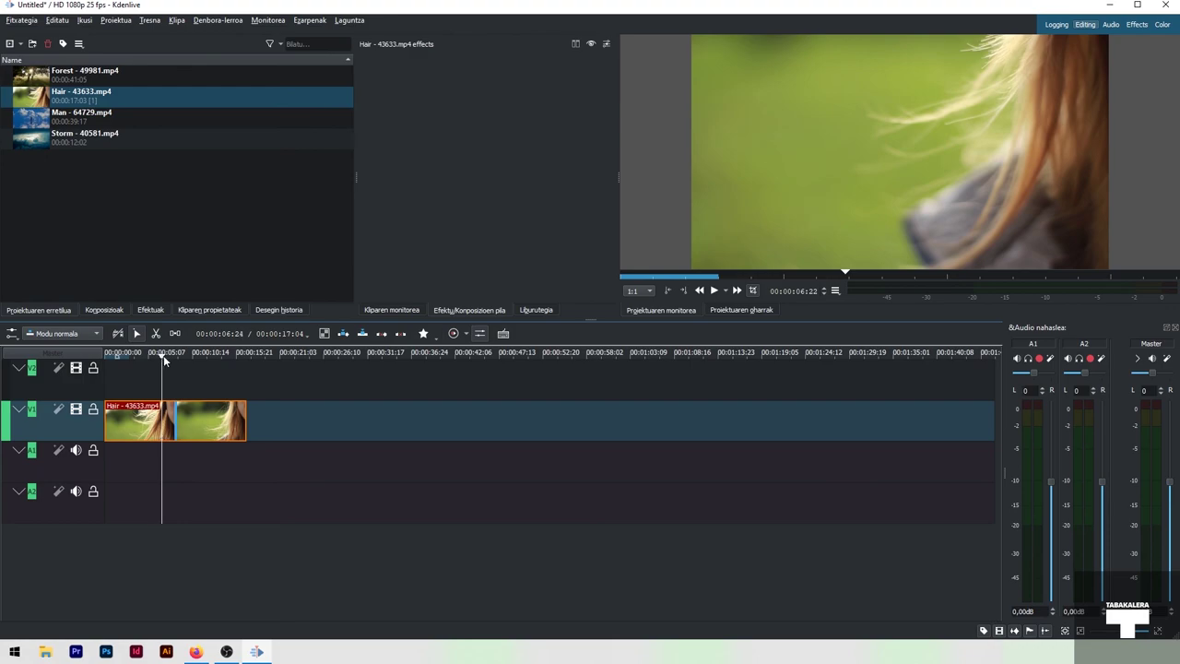